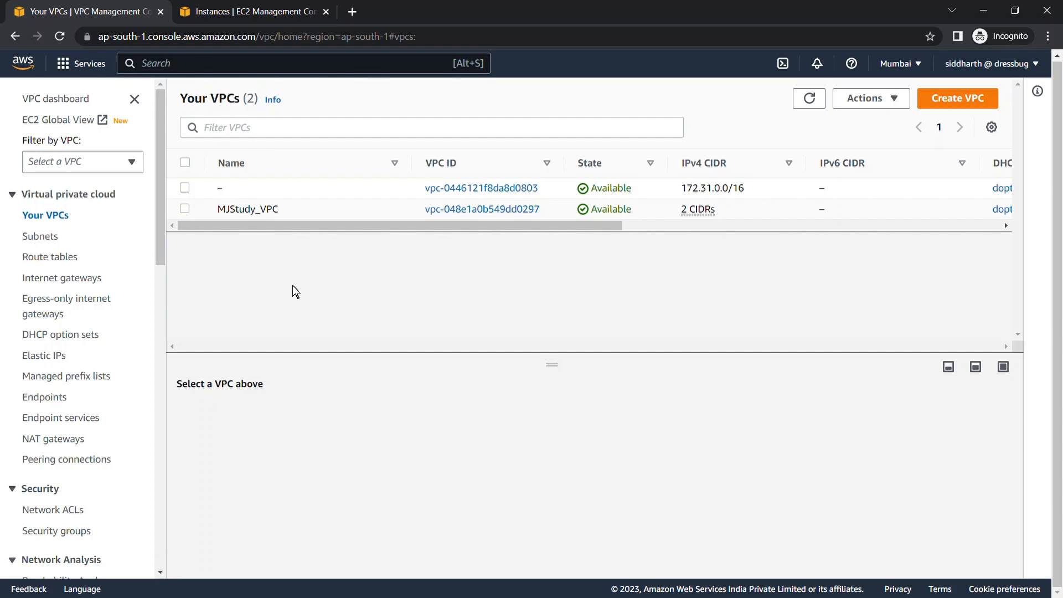
Step: Refresh the list of running EC2 instances and check the details of MJStudy_Public and MJStudy_Private
click(226, 14)
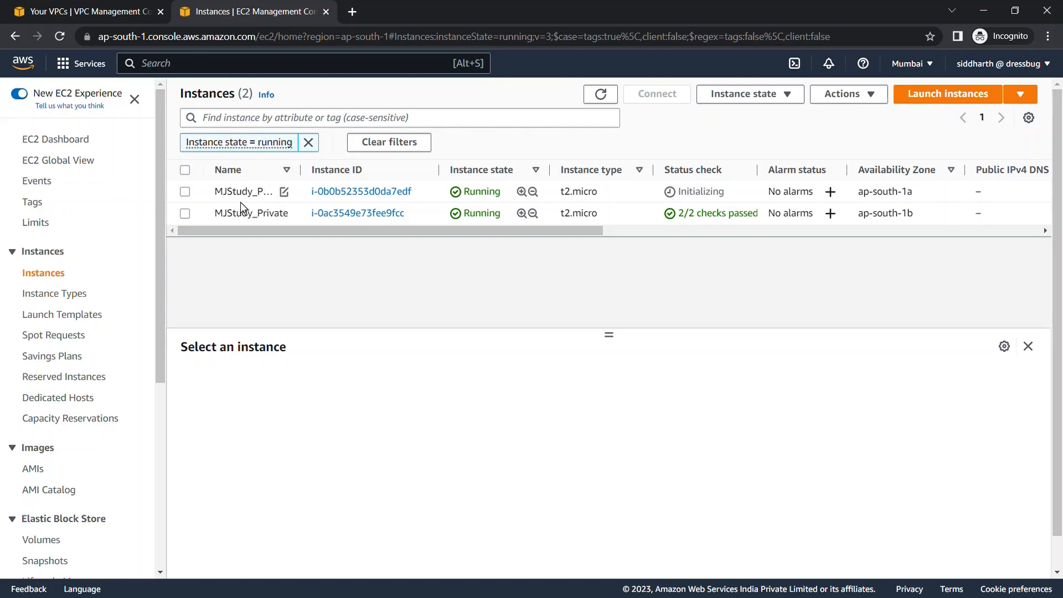
mouse_move(228, 198)
click(601, 94)
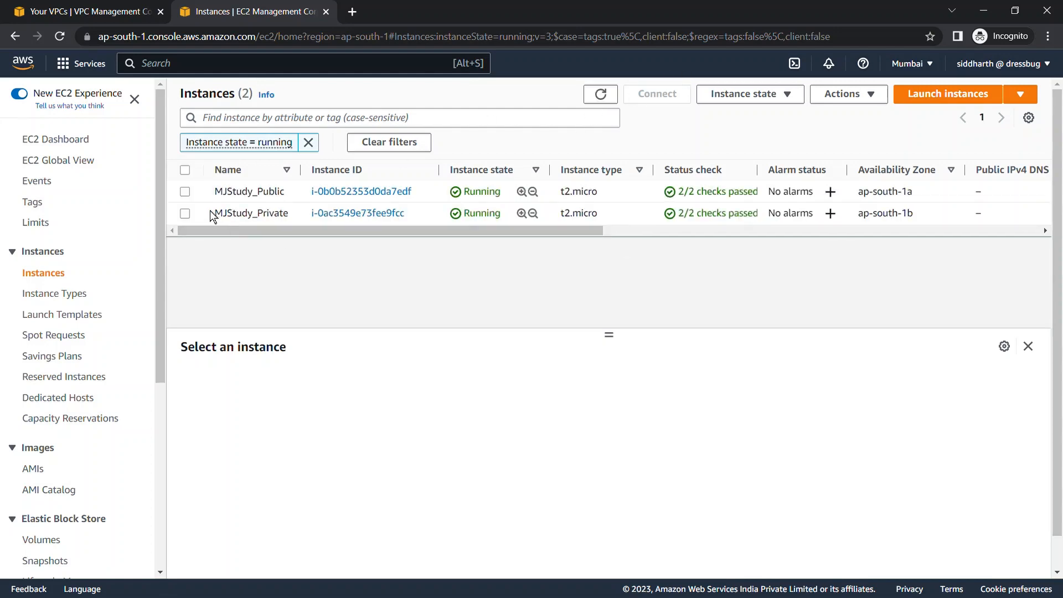
click(195, 198)
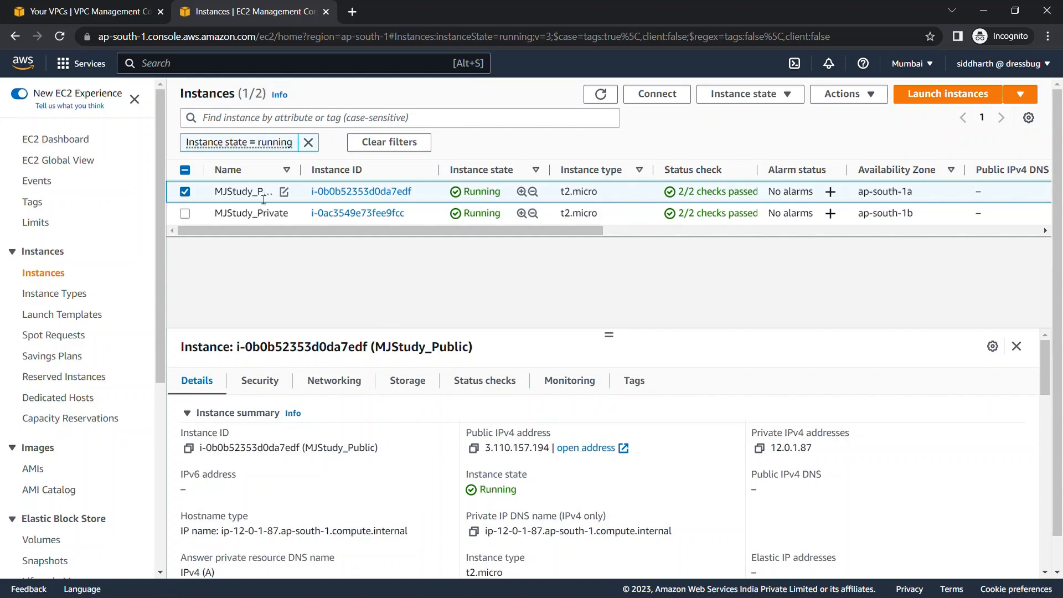
click(194, 199)
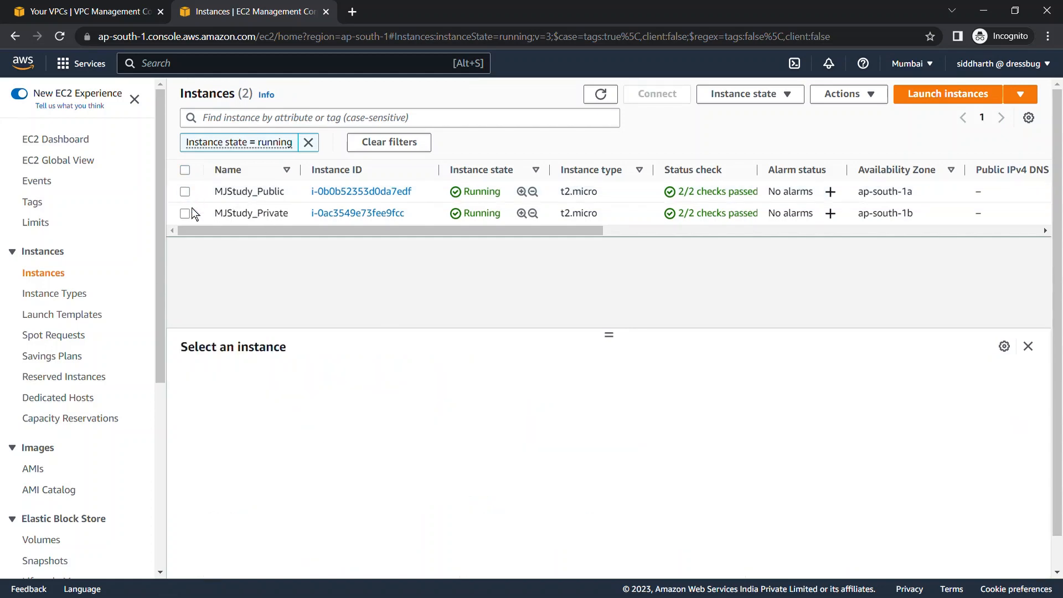
click(188, 216)
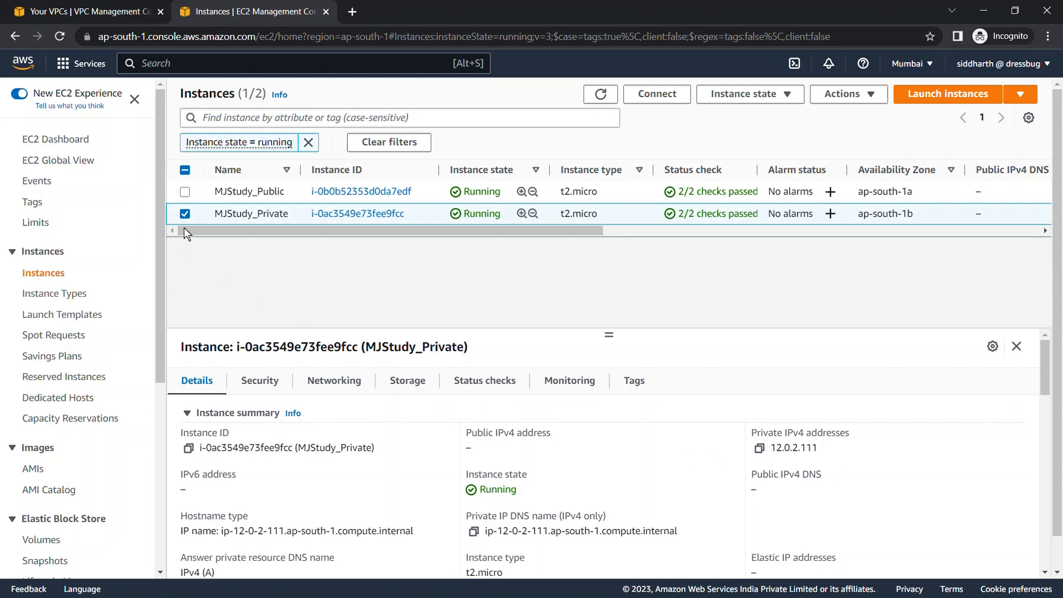
click(186, 214)
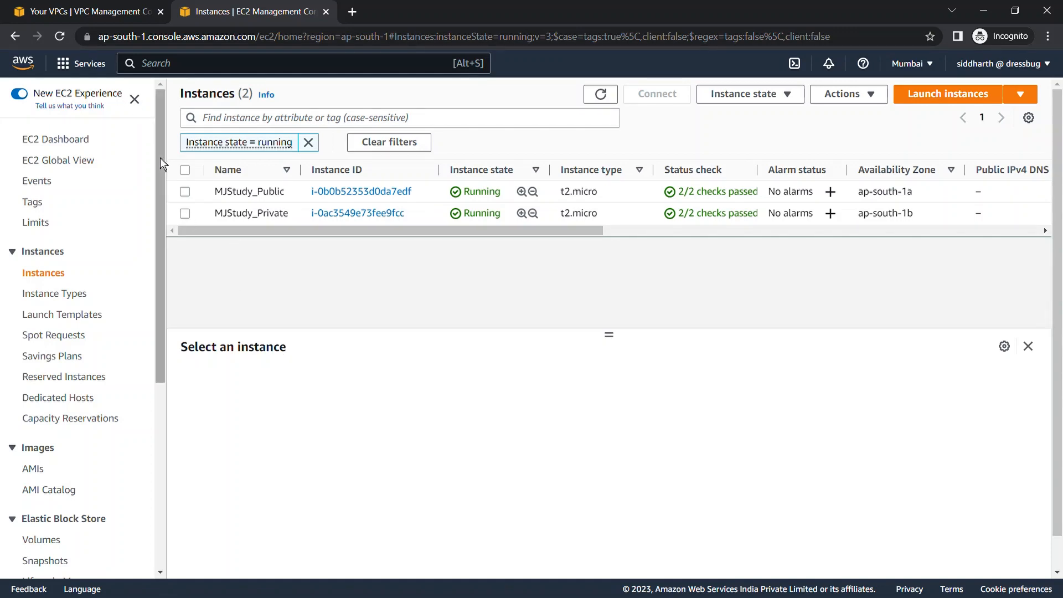
Step: Connect to the MJStudy_Public instance through EC2 Instance Connect with the user name ubuntu and check its ID and IP addresses
click(186, 192)
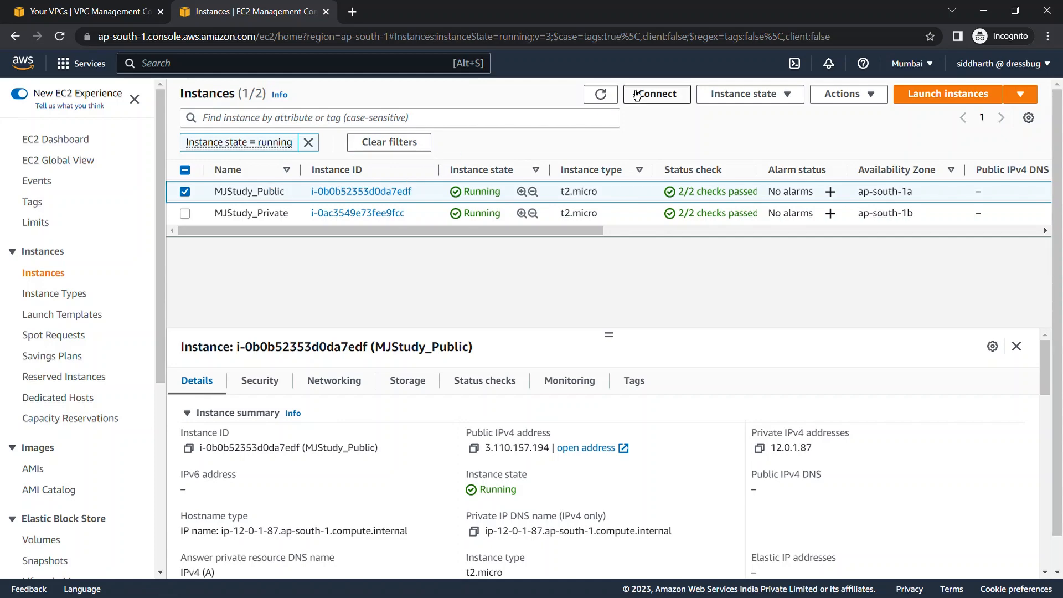
click(656, 95)
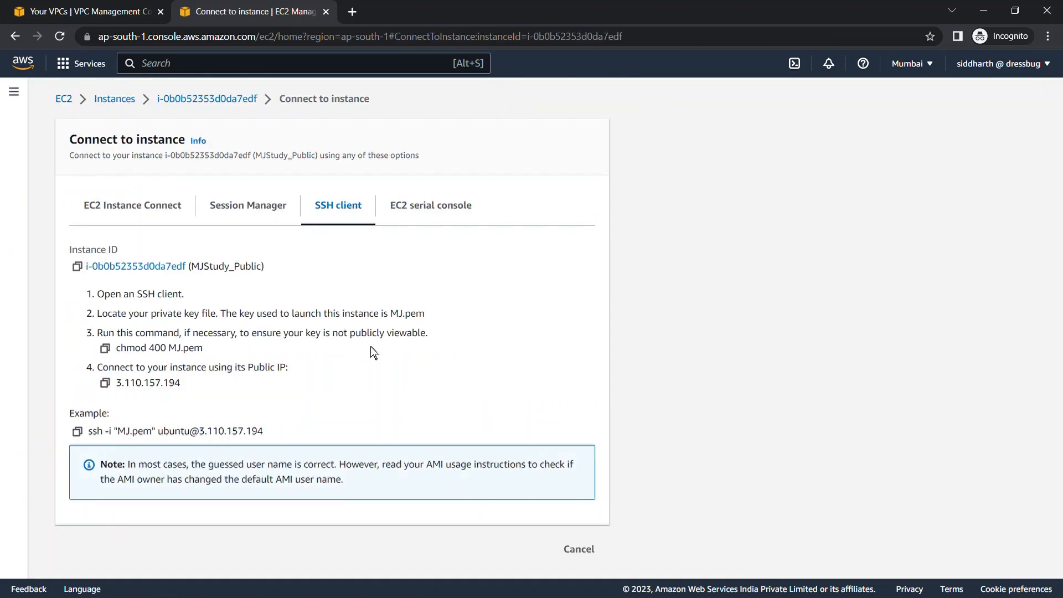
click(149, 213)
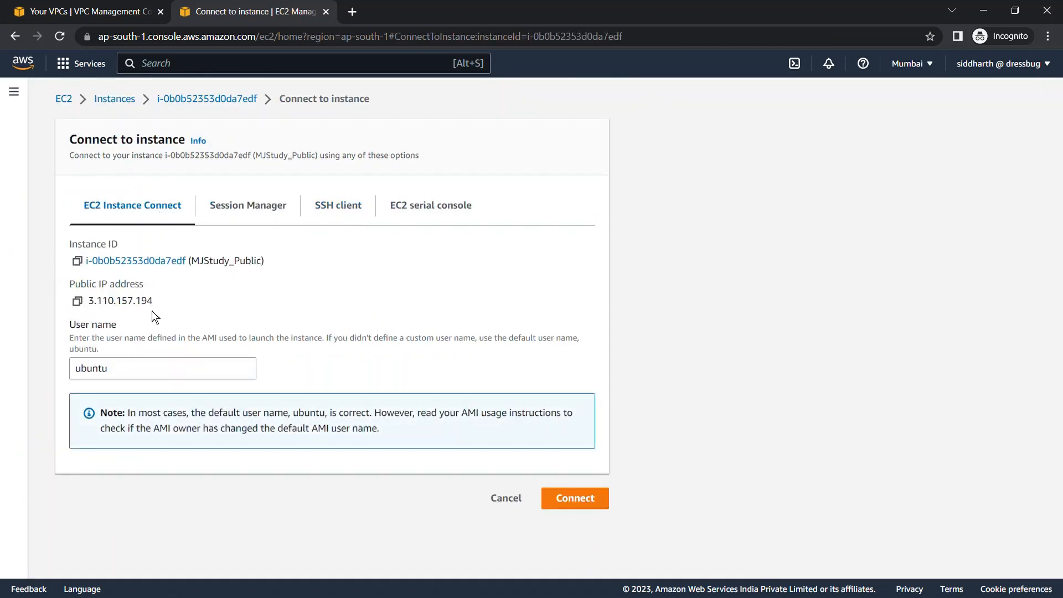
click(596, 500)
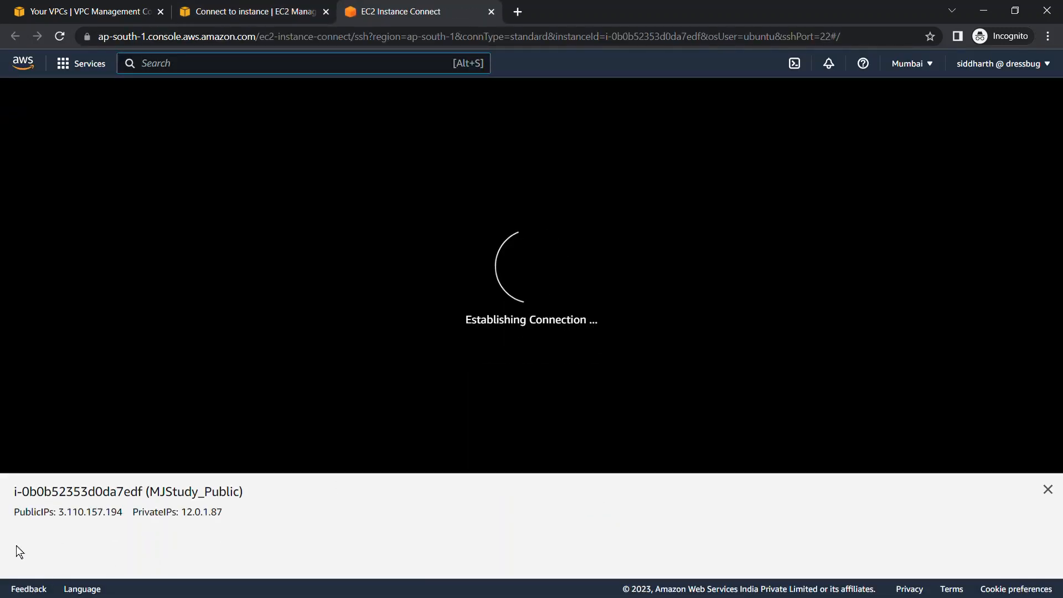
double_click(28, 514)
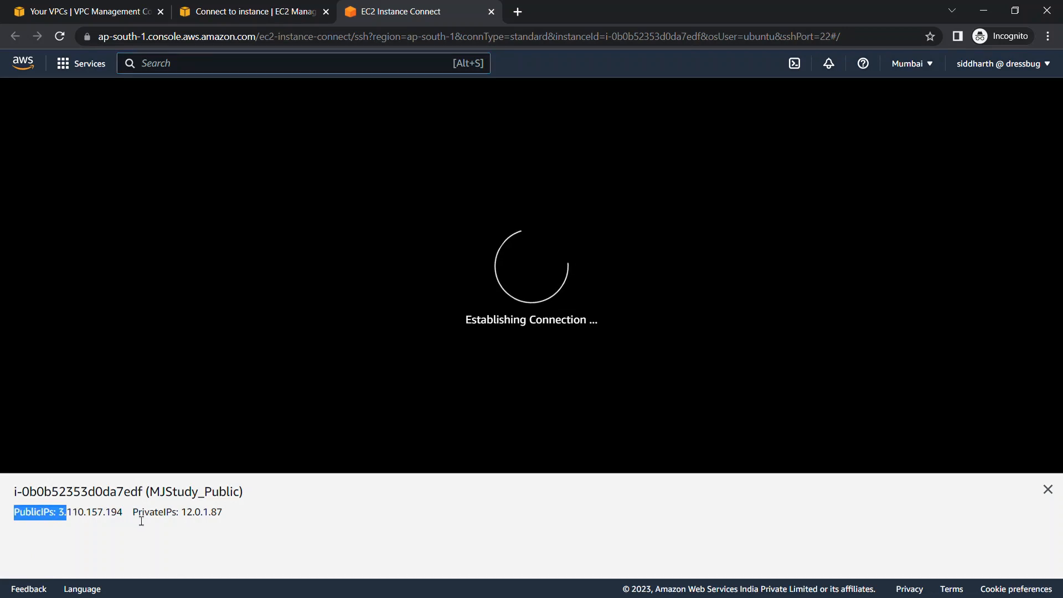
drag(132, 514, 250, 496)
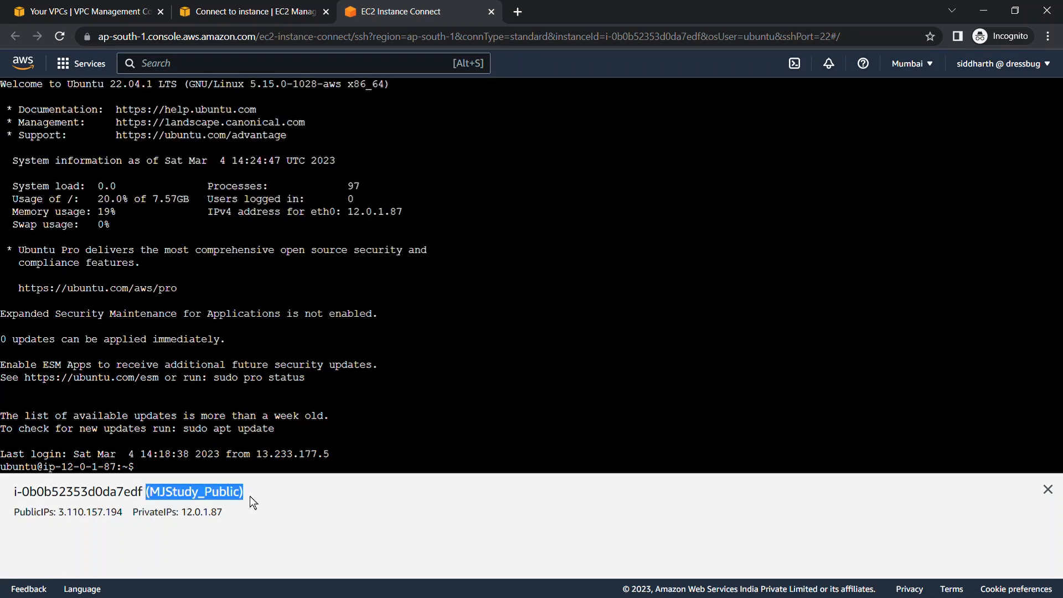
drag(13, 492, 116, 493)
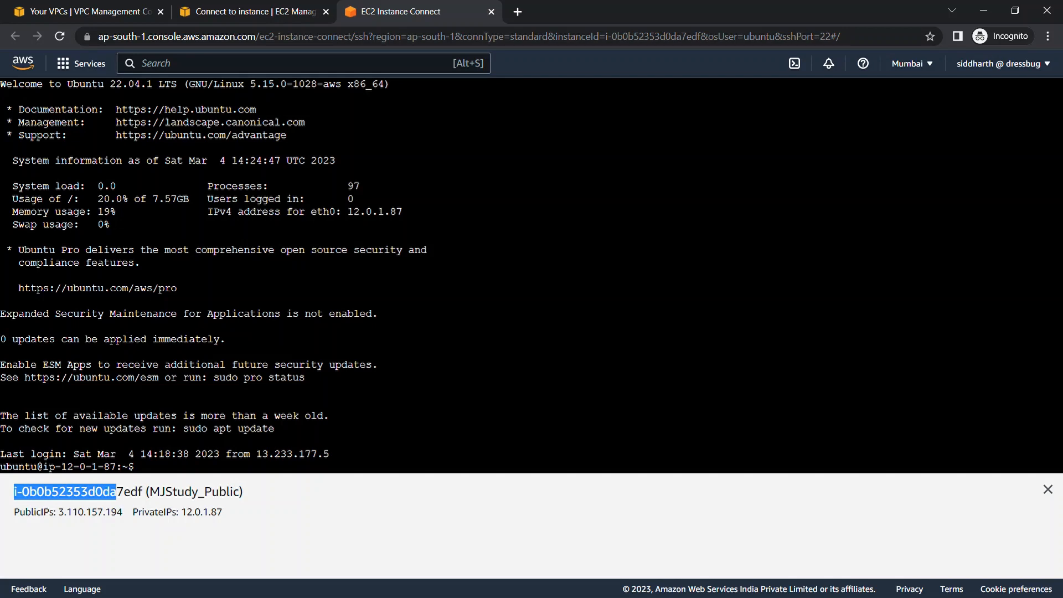
Step: Switch to the root user in the instance terminal with "sudo su -"
click(144, 467)
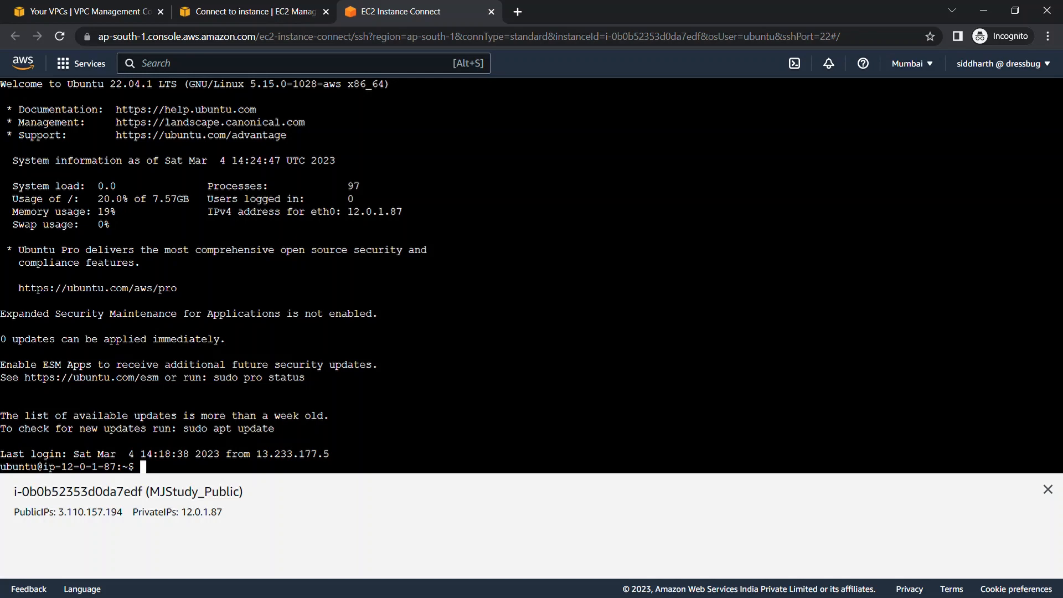
text(sudo su )
text(-)
key(Return)
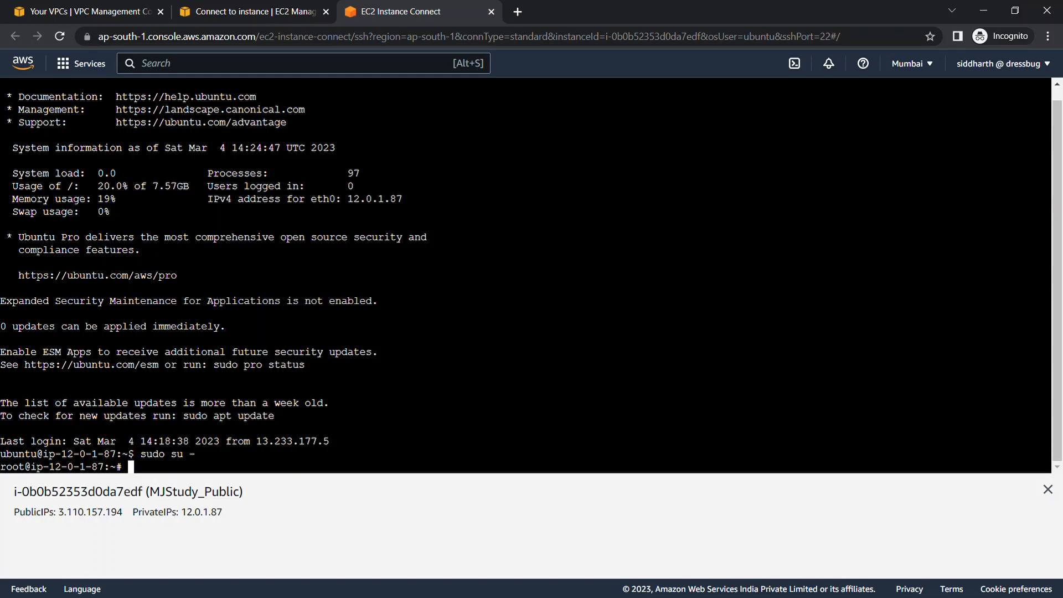
Step: List the files in root's home directory with ll and check the mj.pem key file and its permissions
text(lll)
key(Return)
text(ll)
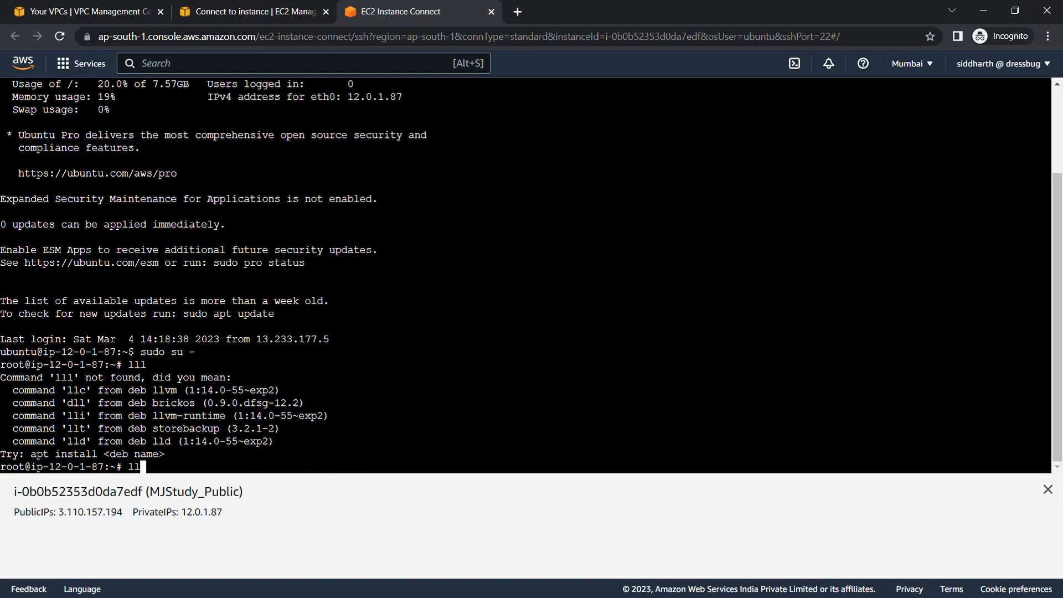
key(Return)
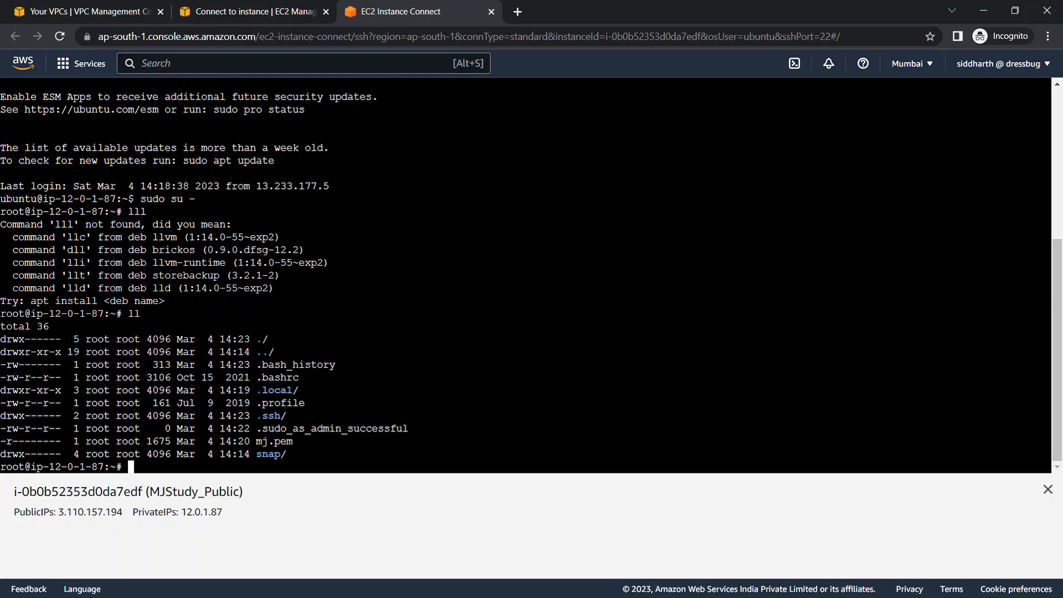
drag(299, 441, 251, 441)
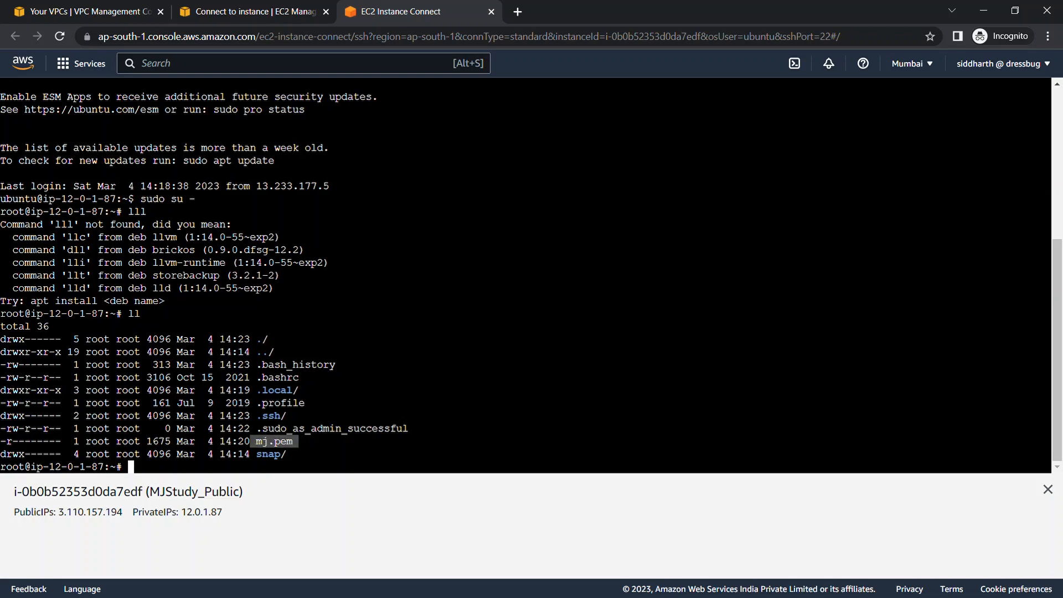
click(252, 442)
drag(2, 441, 62, 442)
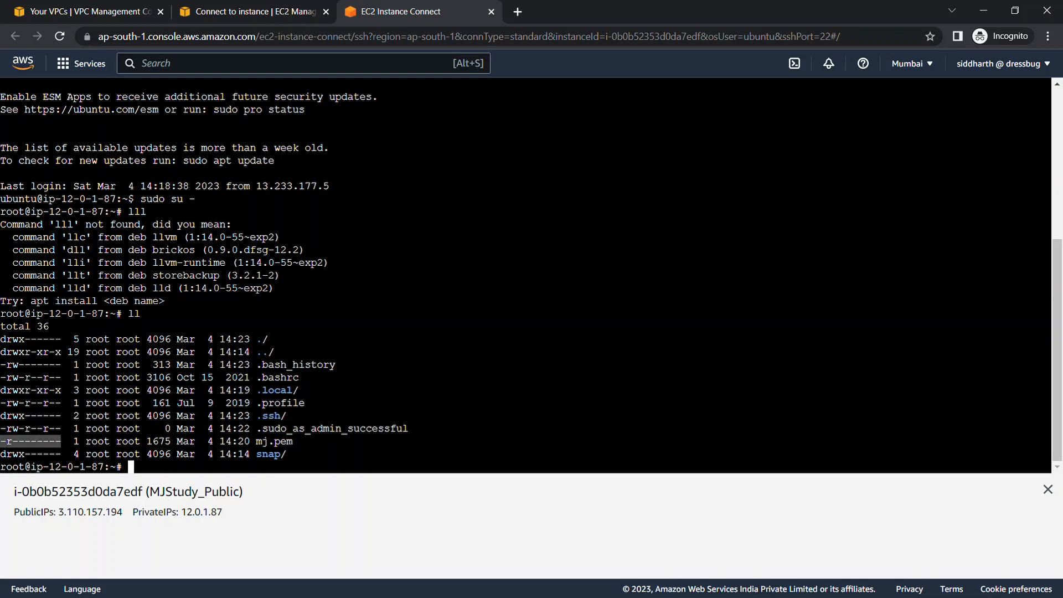
click(62, 442)
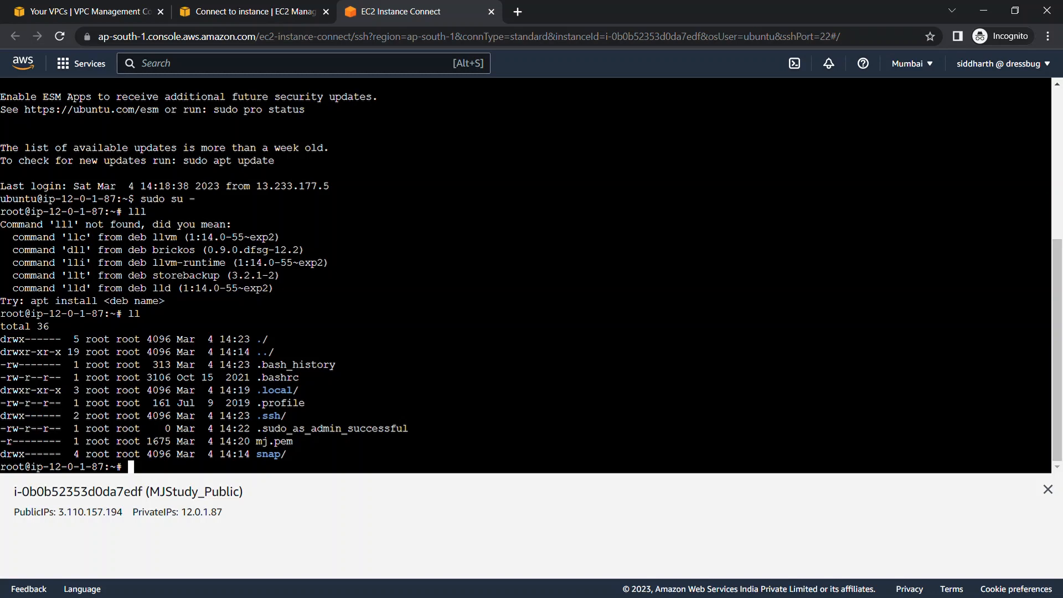
Step: SSH into MJStudy_Private as ubuntu using mj.pem and the private IPv4 address 12.0.2.111 copied from its instance details
text(ssh -i mj)
key(Tab)
text(ubuntu@)
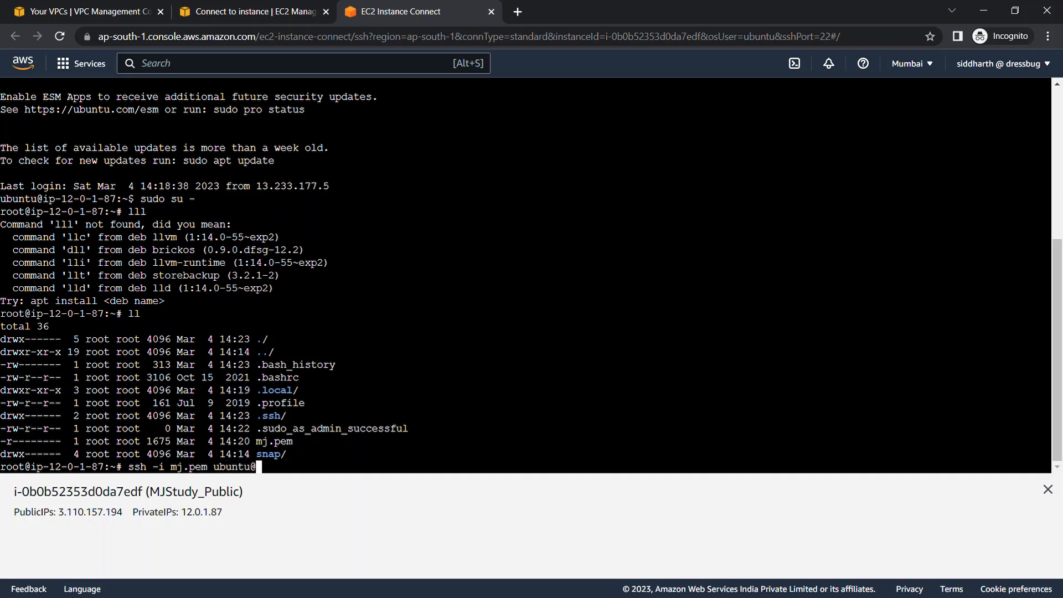
click(246, 12)
click(133, 107)
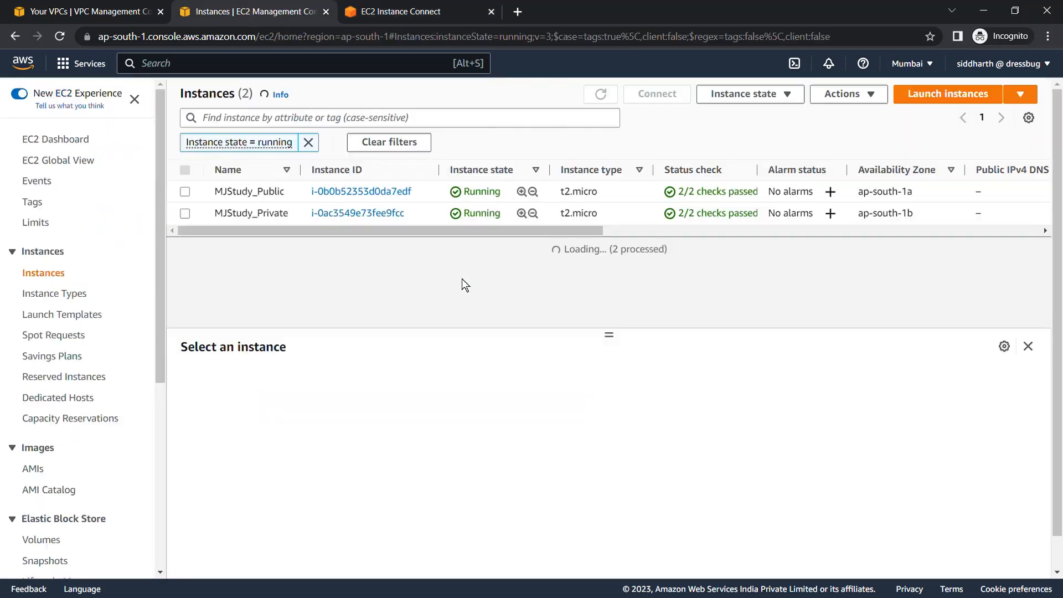
click(190, 218)
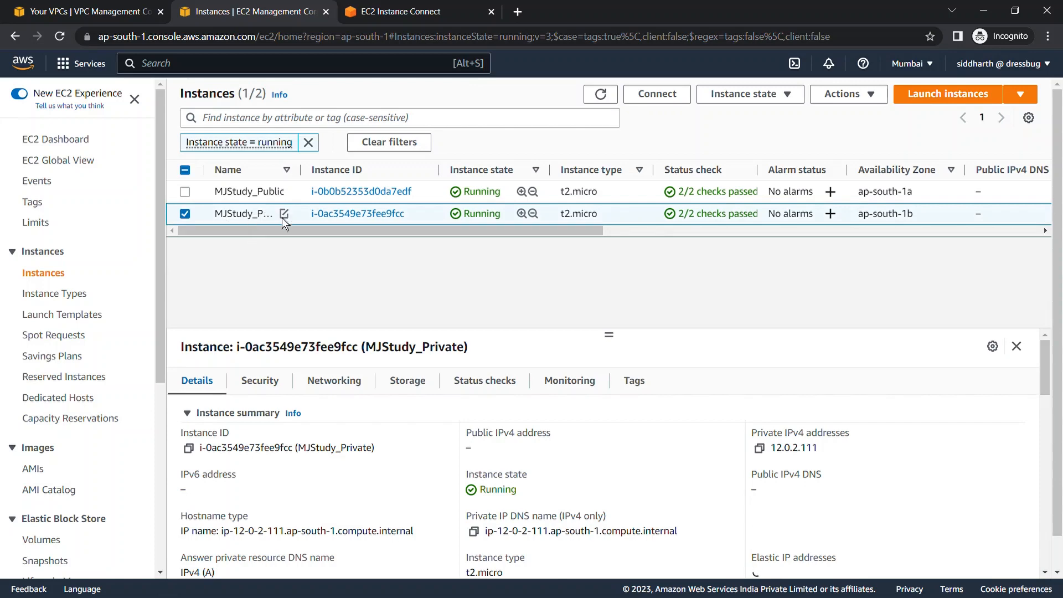
click(769, 452)
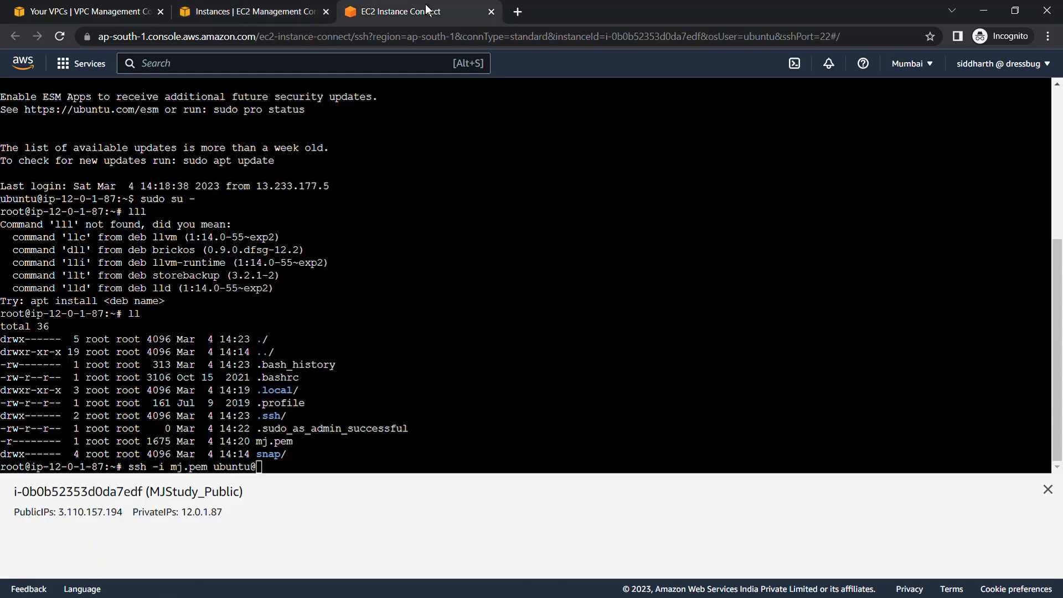
click(426, 11)
key(ctrl+v)
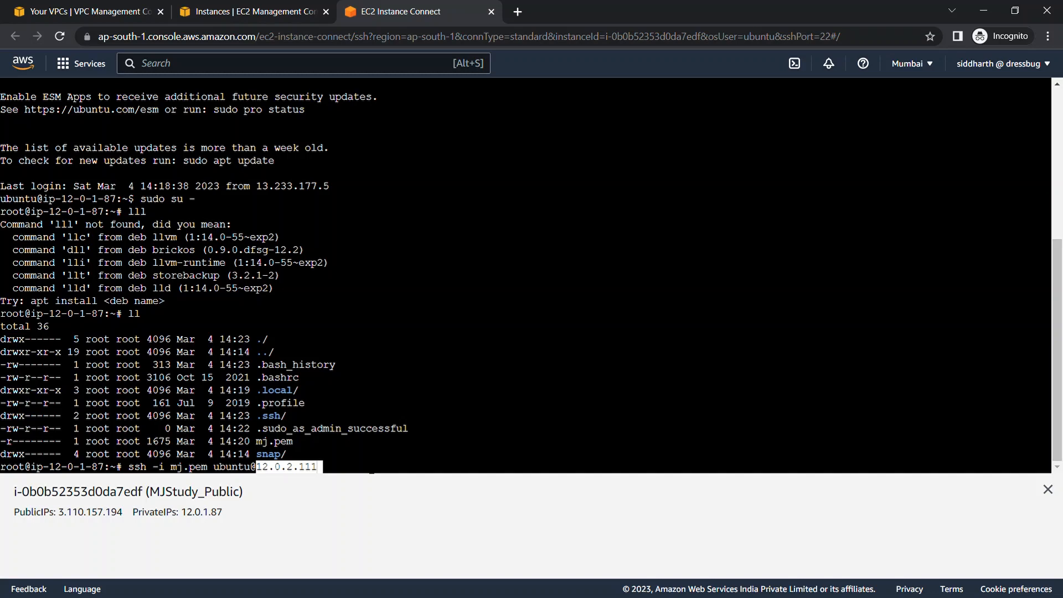
key(Return)
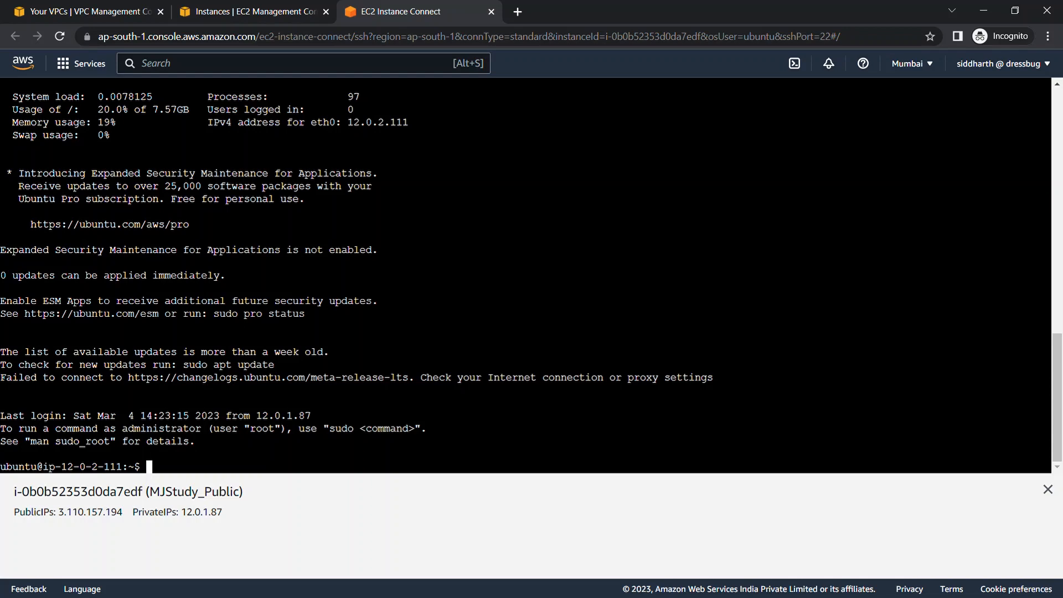
Step: Review the SSH login output and test the private instance's internet access with "ping google.com"
scroll(526, 277, up, 5)
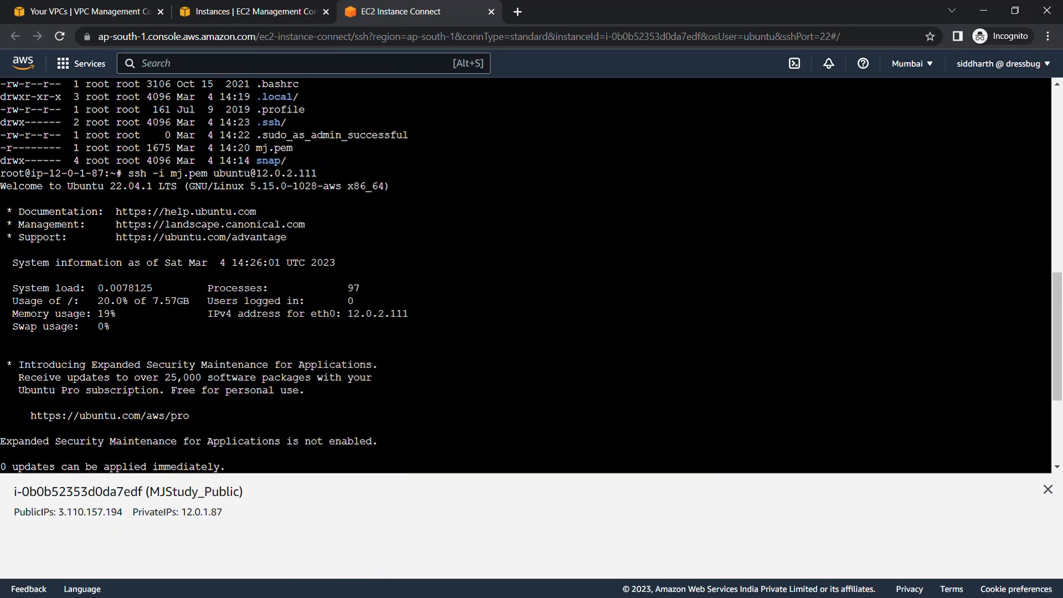
scroll(526, 277, down, 5)
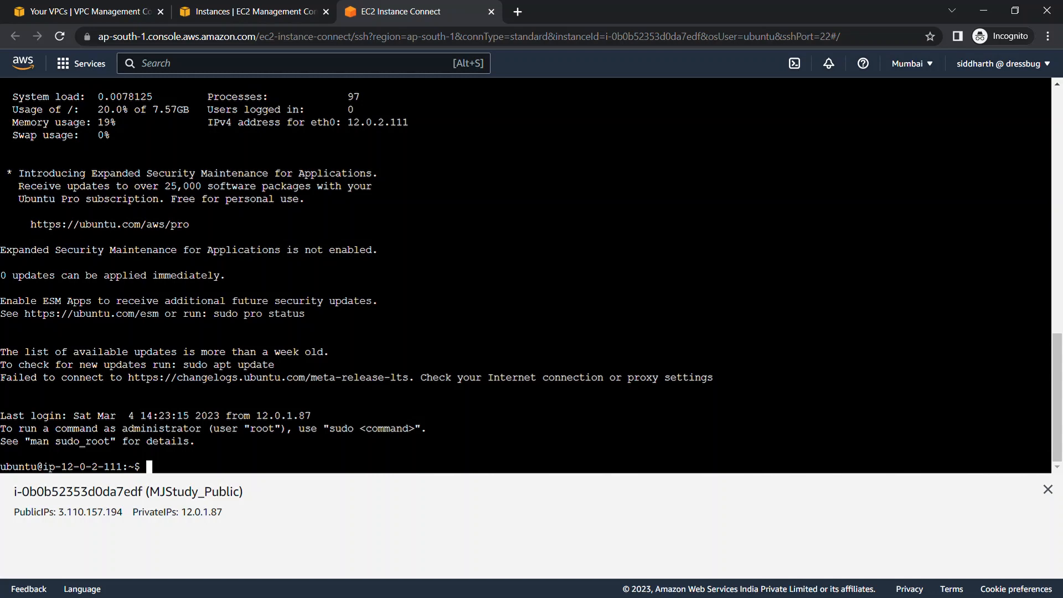
text(ping google.com)
key(Return)
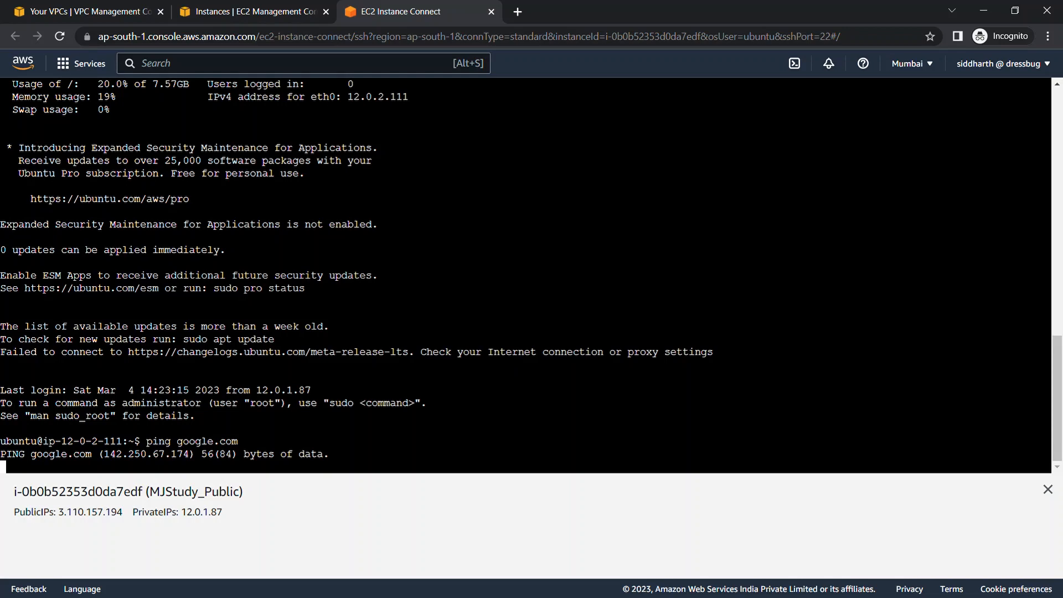
Step: Start creating a NAT gateway in the VPC console and name it MJStudy_NG
click(83, 11)
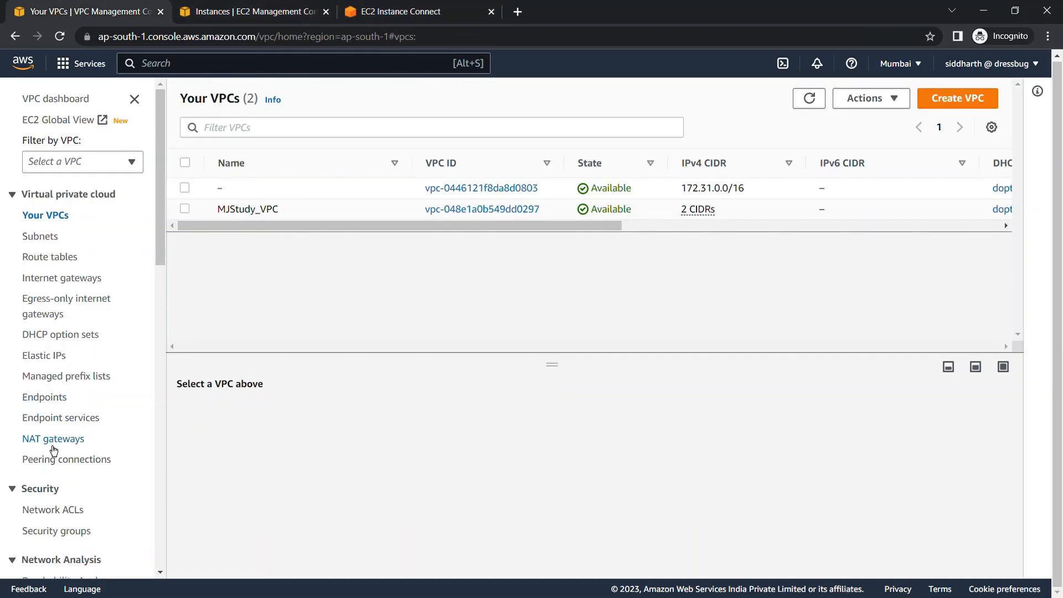
click(49, 446)
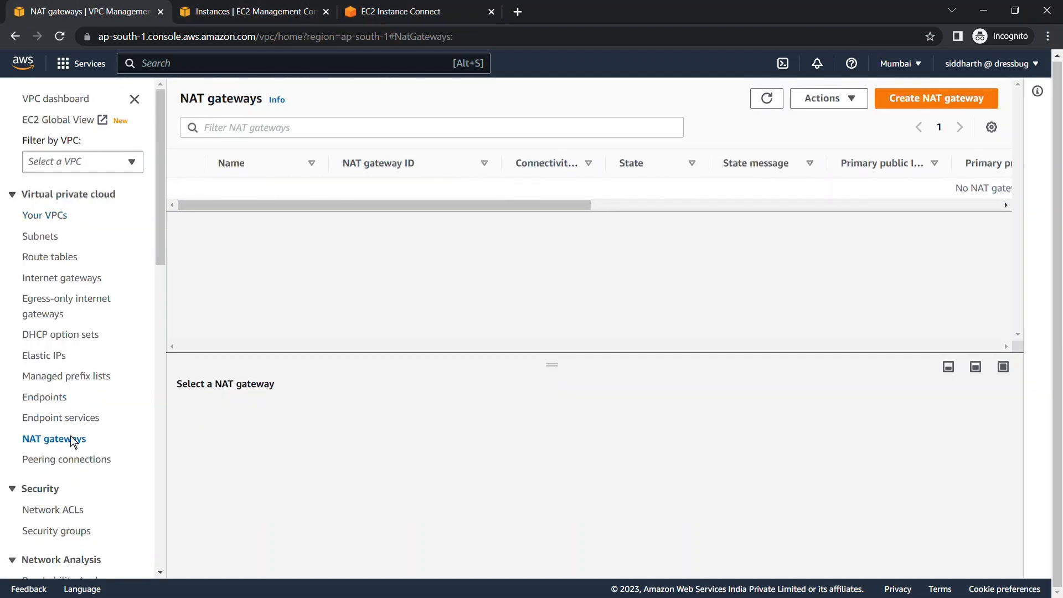
click(938, 100)
click(124, 287)
text(MJStudy)
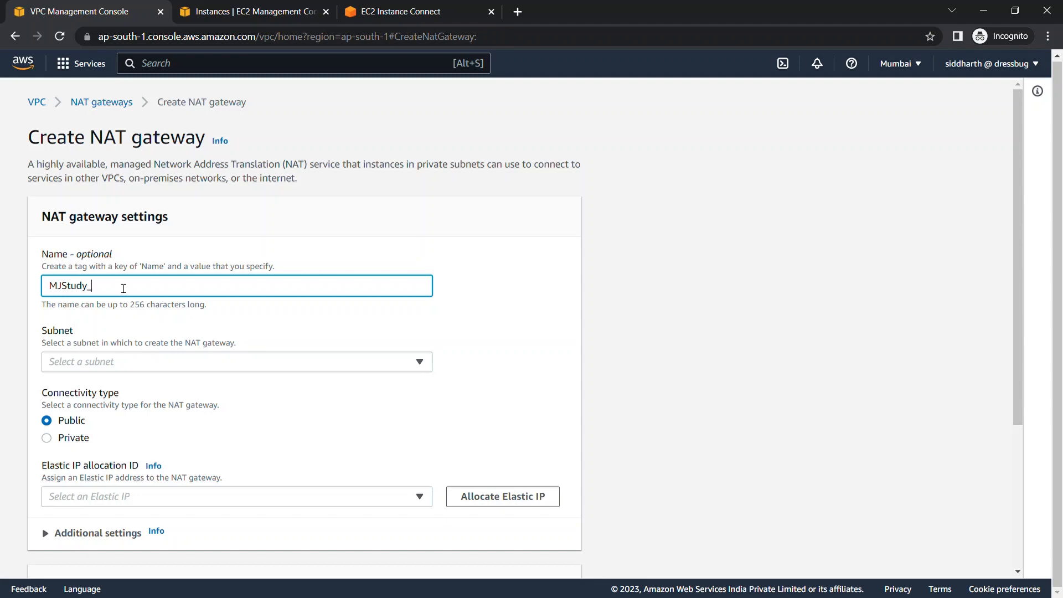
text(_NG)
Step: Assign the new NAT gateway to the subnet MJStudy_Subnet_1 in ap-south-1a
click(101, 368)
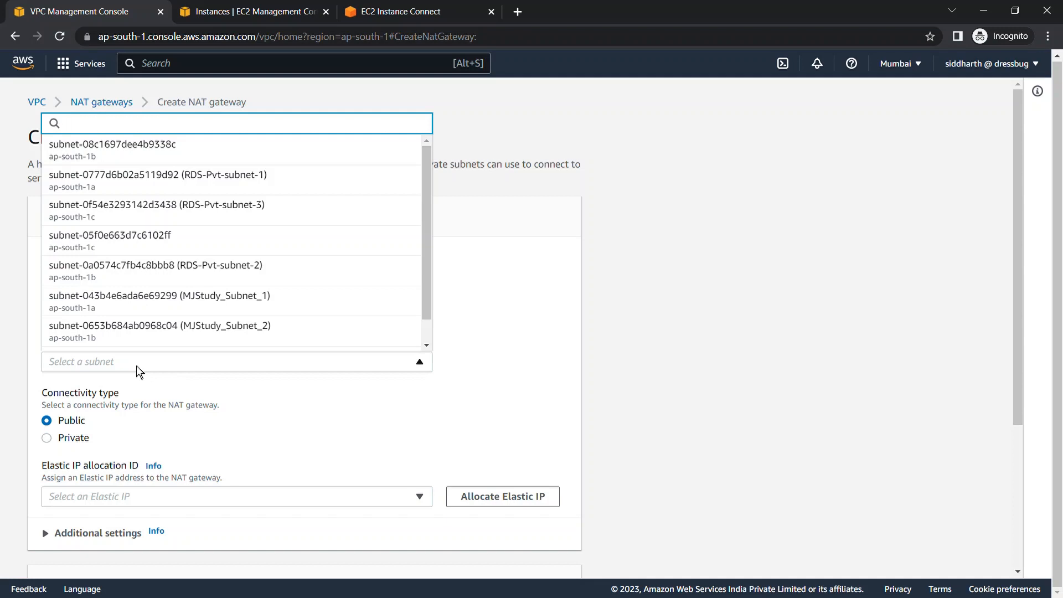
click(155, 311)
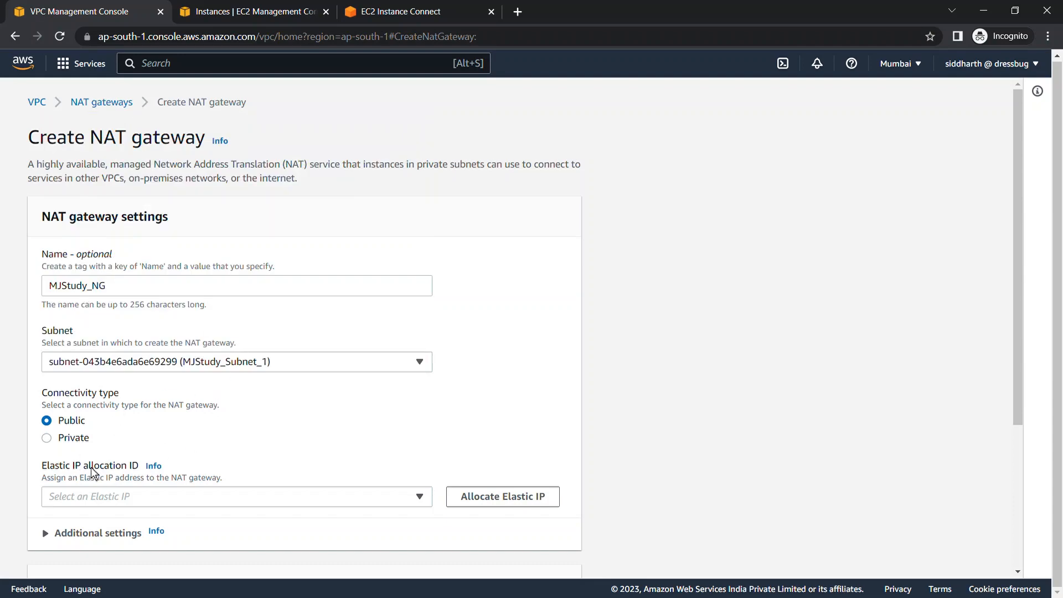
scroll(94, 443, down, 4)
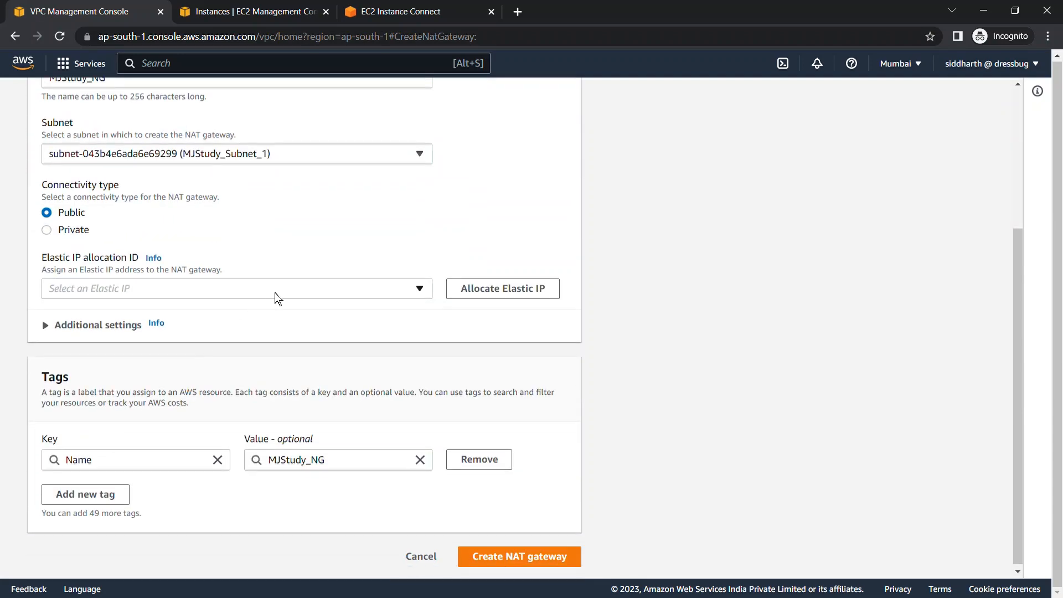
Step: Allocate a new Elastic IP address for the public NAT gateway MJStudy_NG and create the gateway
click(278, 298)
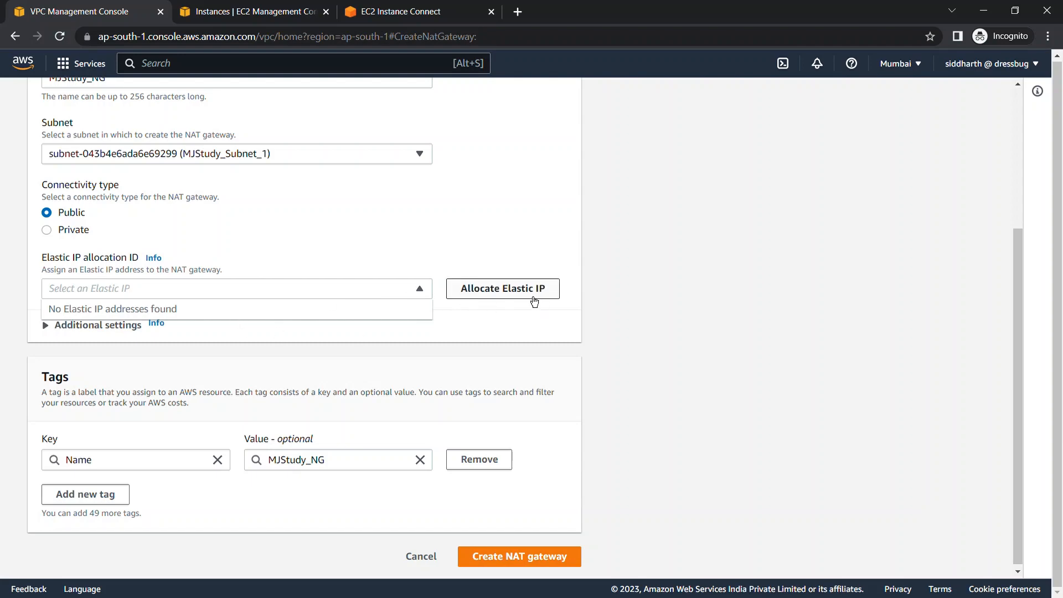
click(533, 298)
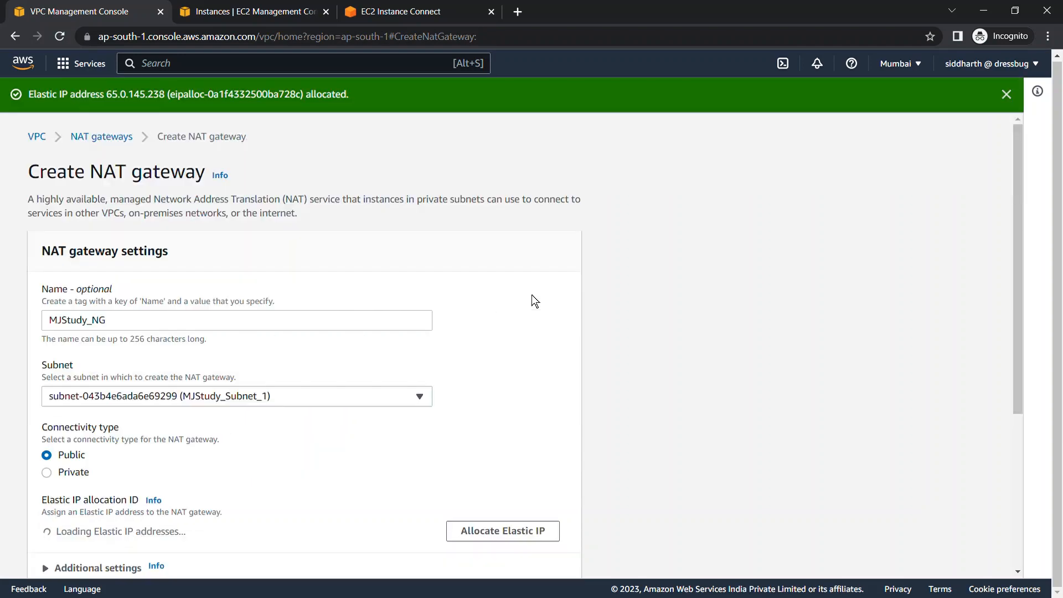
scroll(480, 384, down, 4)
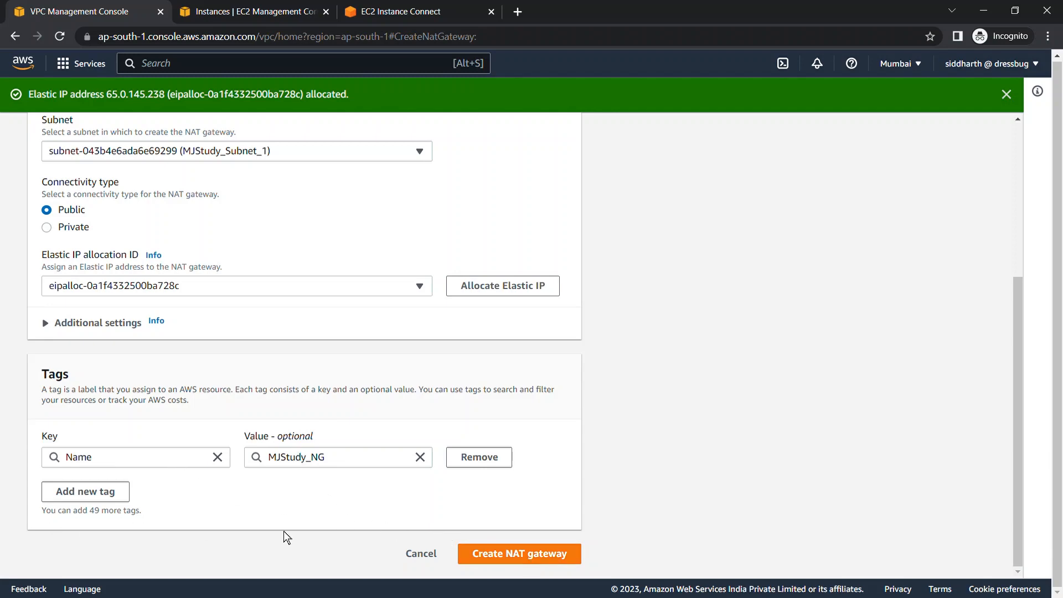
click(530, 563)
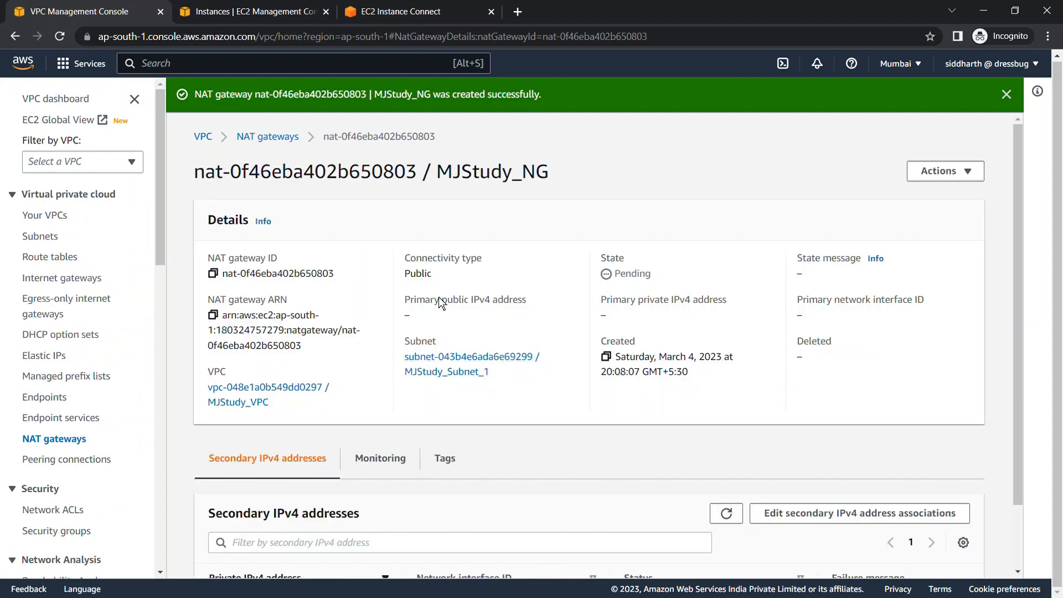
Step: Examine the new NAT gateway's secondary IPv4 addresses, monitoring graphs and tags
scroll(384, 338, down, 2)
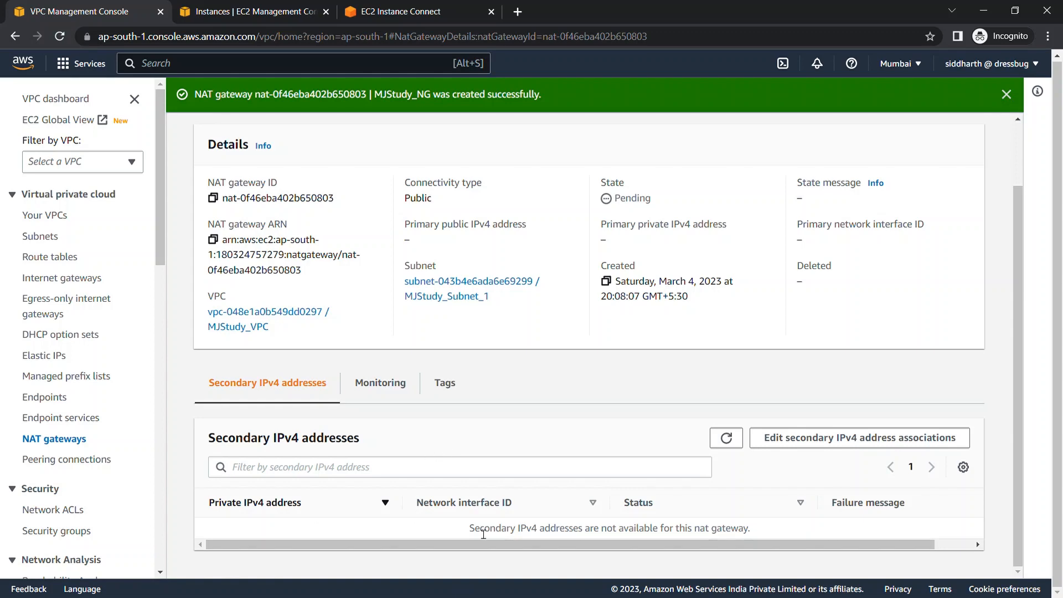
click(374, 379)
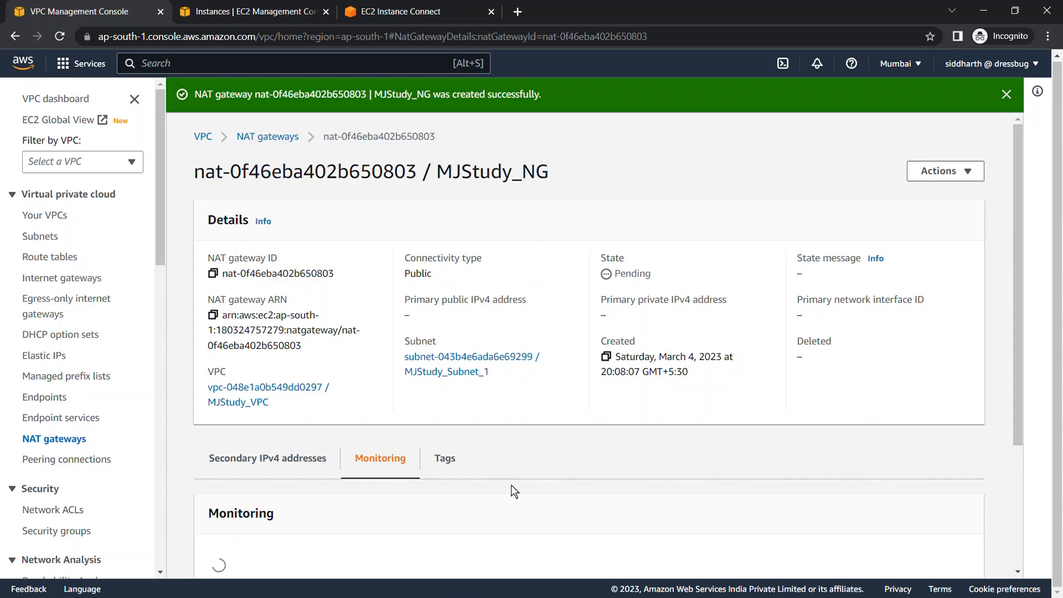
scroll(577, 454, down, 3)
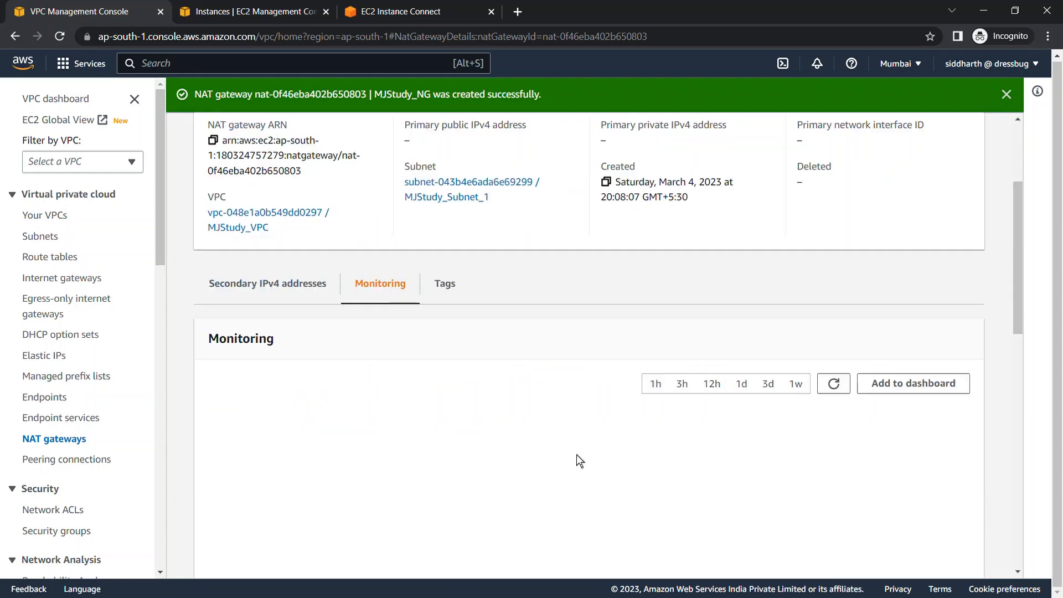
scroll(488, 413, down, 1)
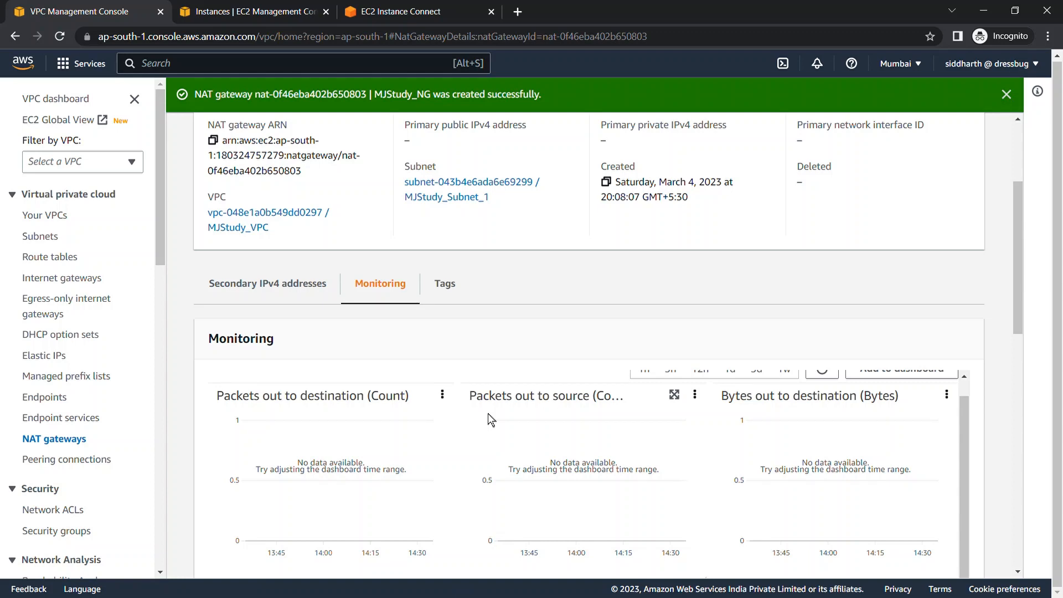
scroll(488, 414, down, 8)
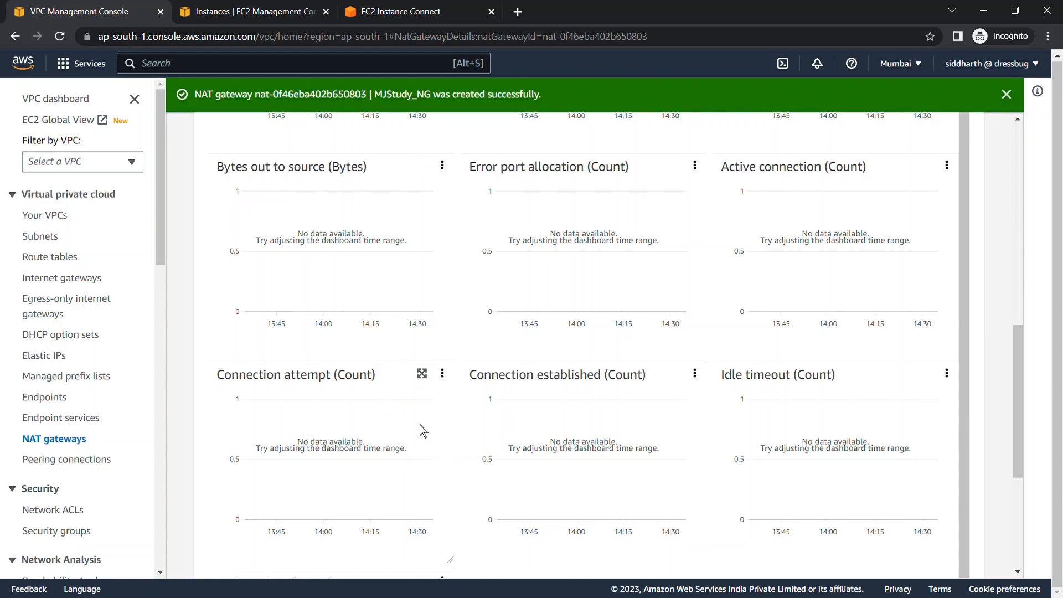
scroll(423, 430, up, 1)
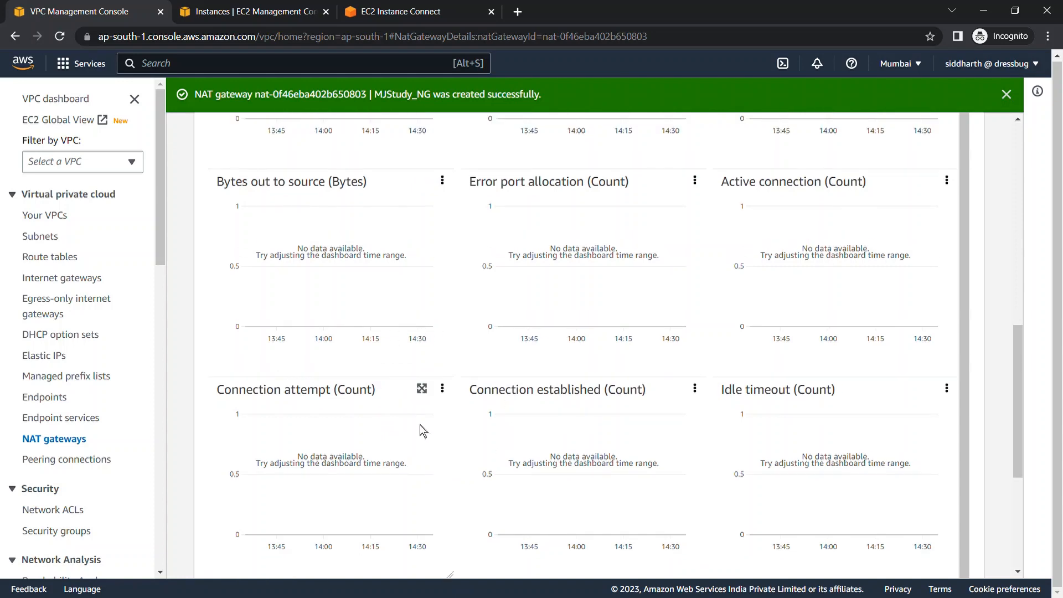
scroll(524, 279, up, 10)
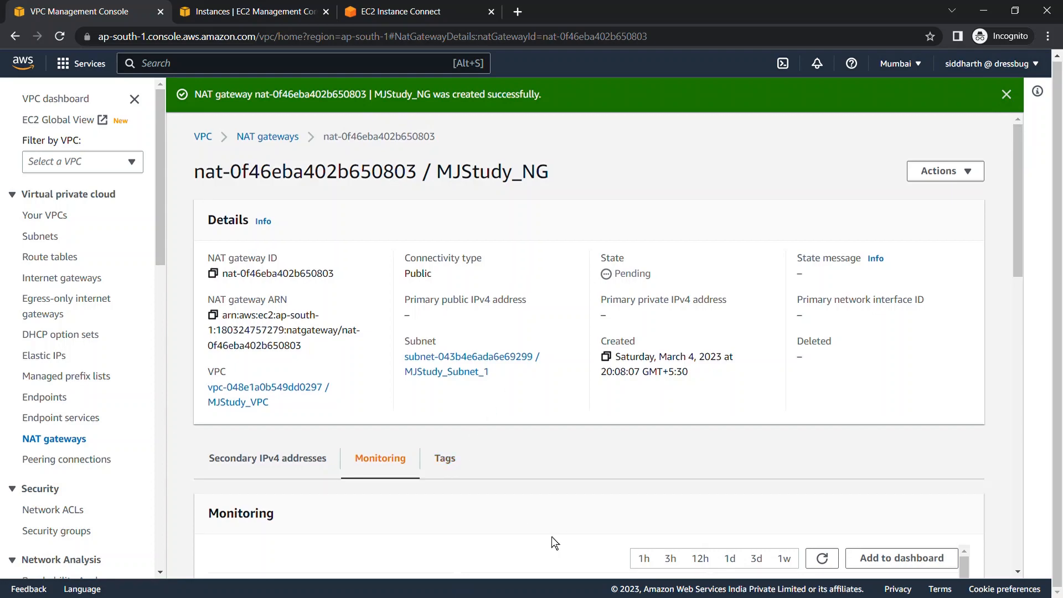
scroll(554, 529, down, 10)
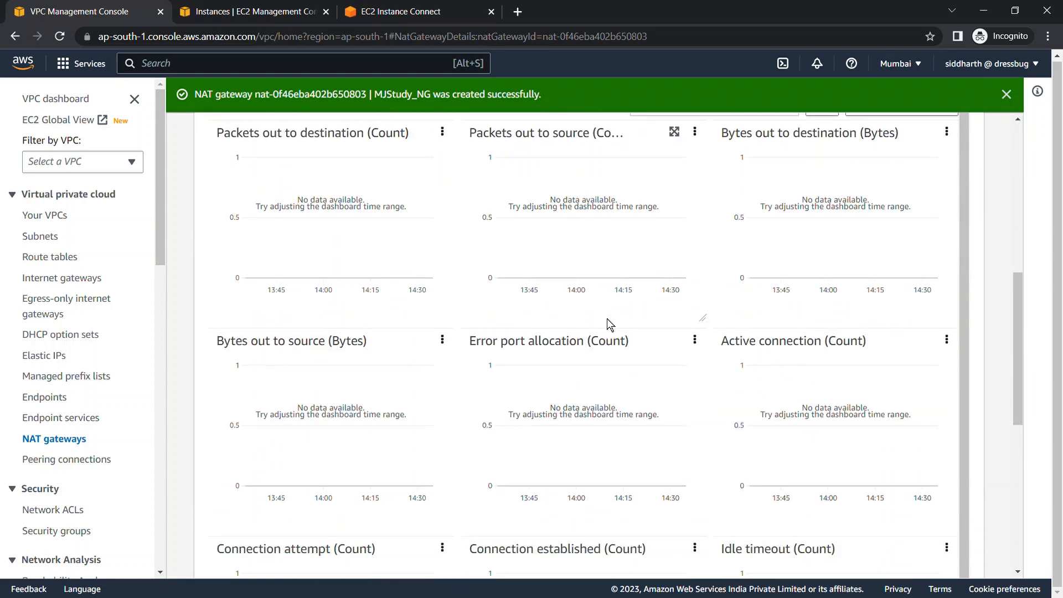
scroll(607, 325, up, 10)
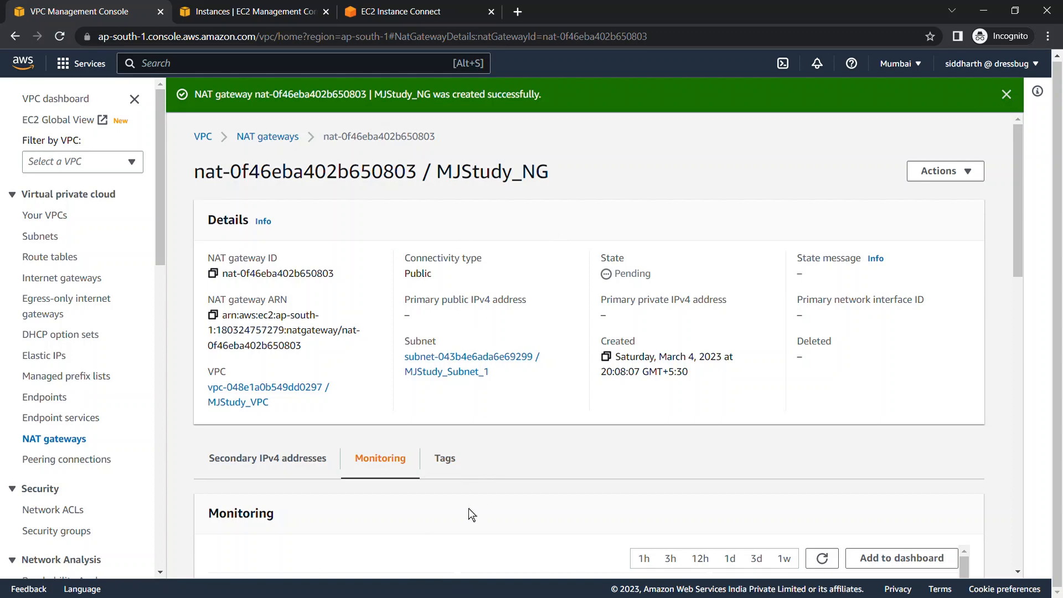
click(450, 471)
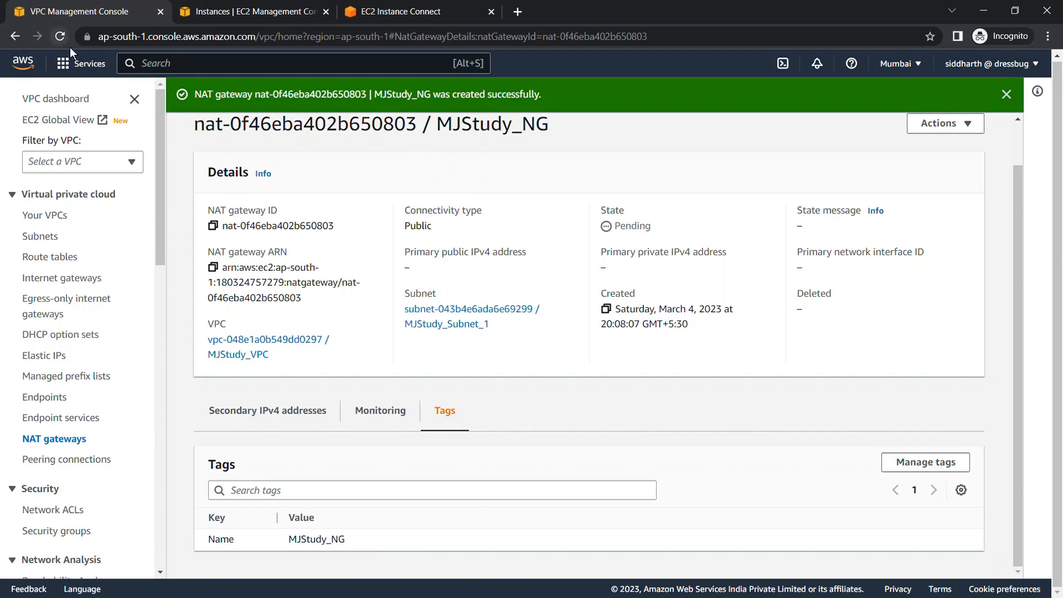
Step: Reload the NAT gateway's details and check its current state in the list of NAT gateways
key(F5)
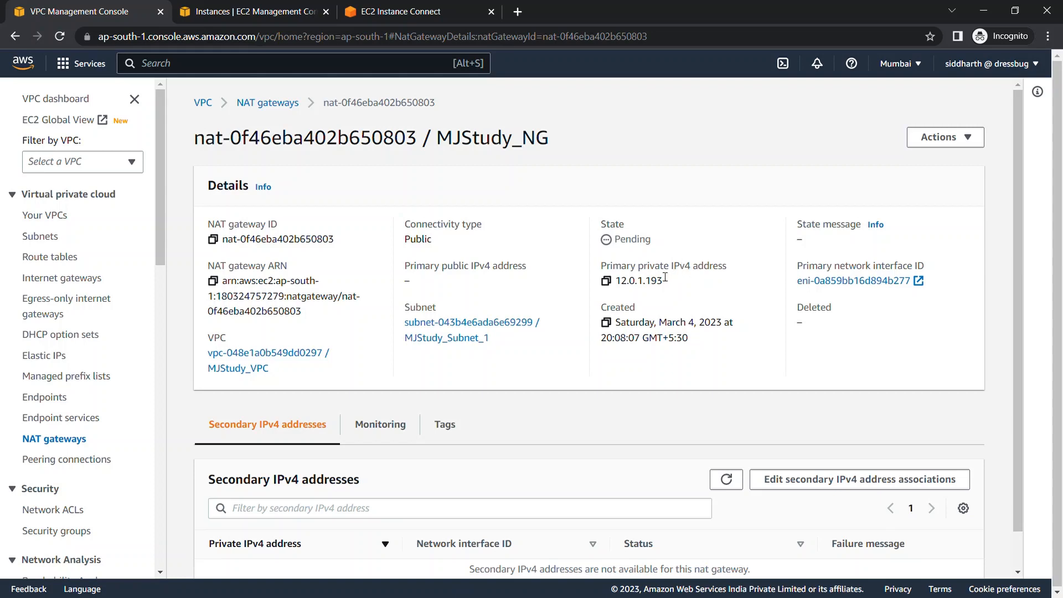
click(72, 440)
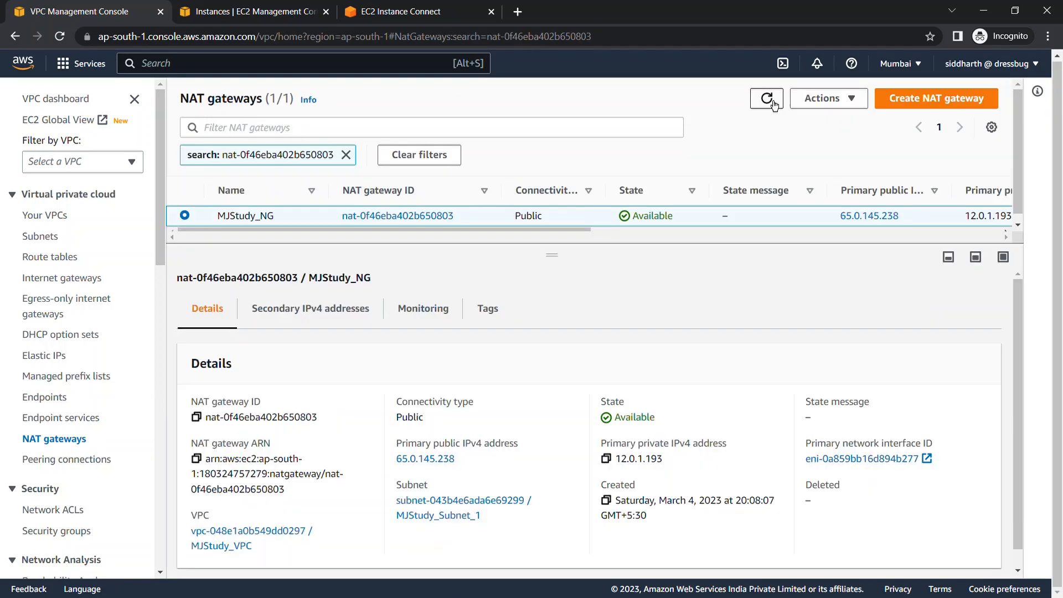
click(767, 98)
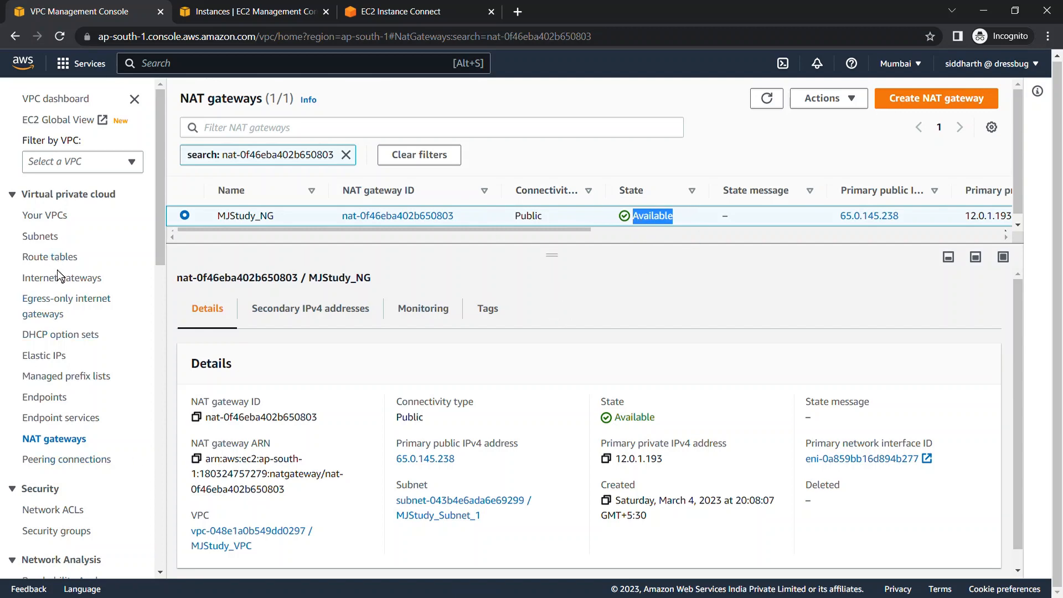
Step: Compare the VPC's private and public route tables and inspect the routes of MJStudy_Route_Public
click(50, 257)
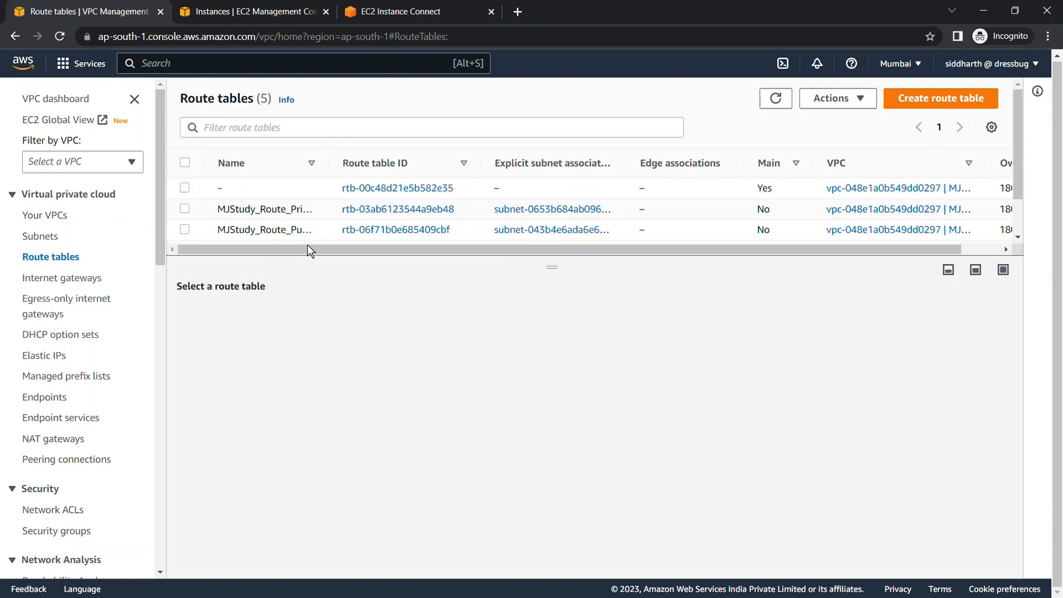
click(185, 209)
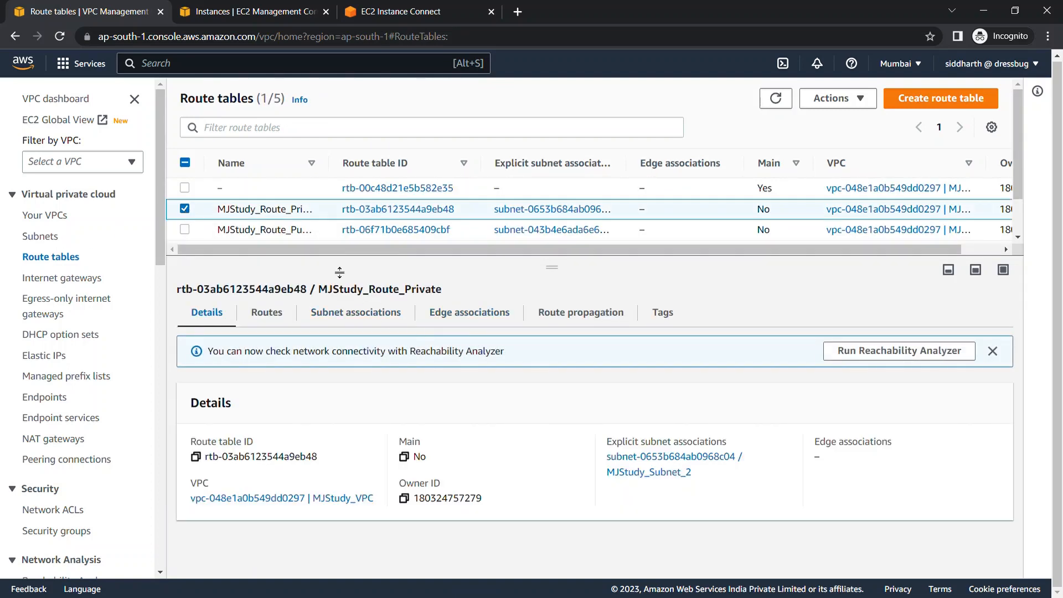
click(189, 229)
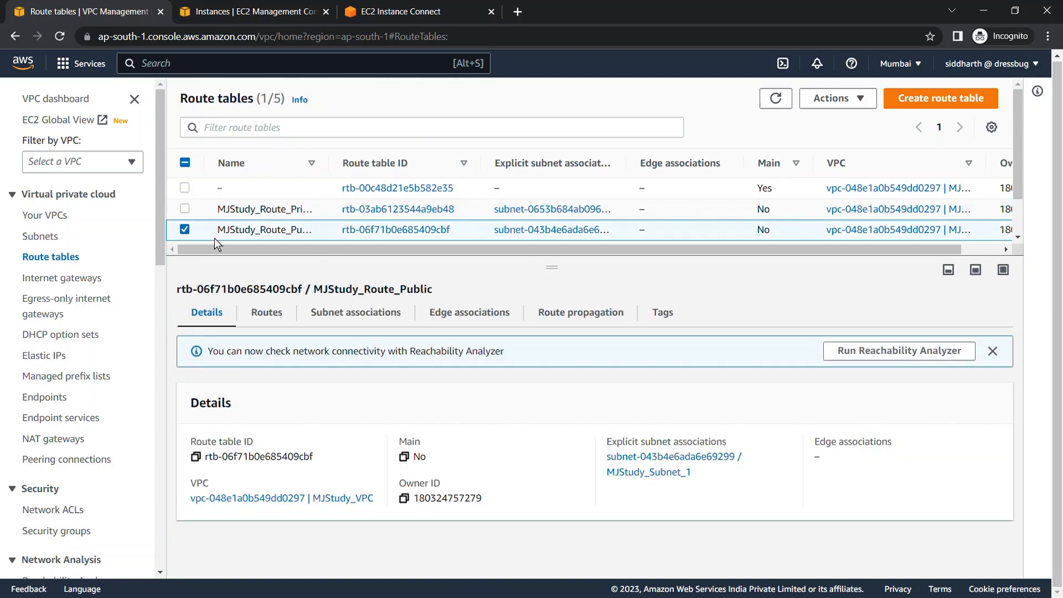
click(294, 320)
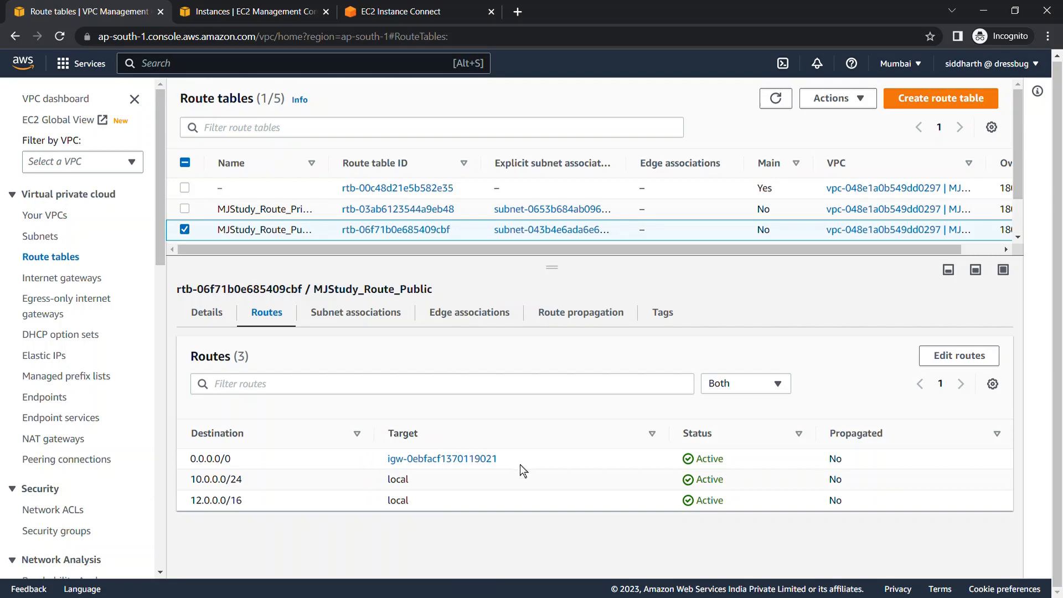
Step: Open the routes of the MJStudy_Route_Private route table for editing
click(187, 229)
click(185, 209)
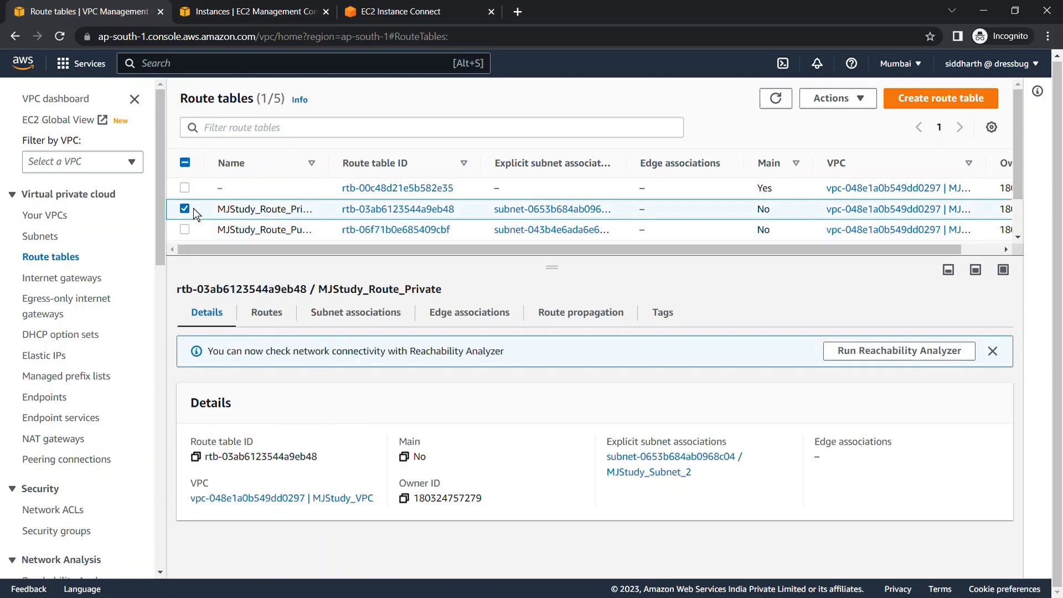
click(267, 313)
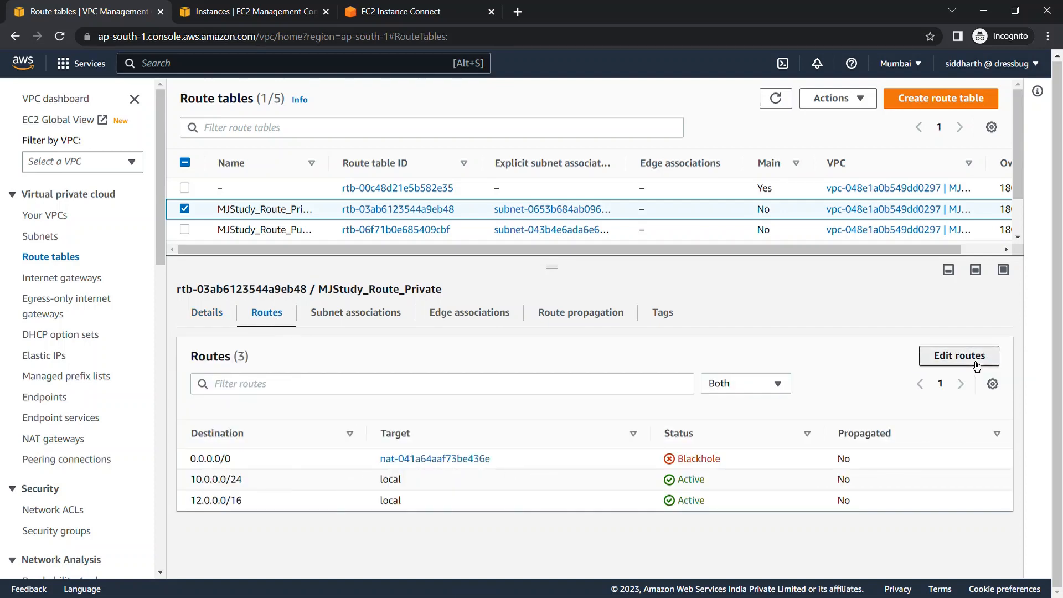
click(960, 355)
Step: Try to save the 0.0.0.0/0 route with the NAT gateway nat-041a64aaf73be436e as its target
click(527, 298)
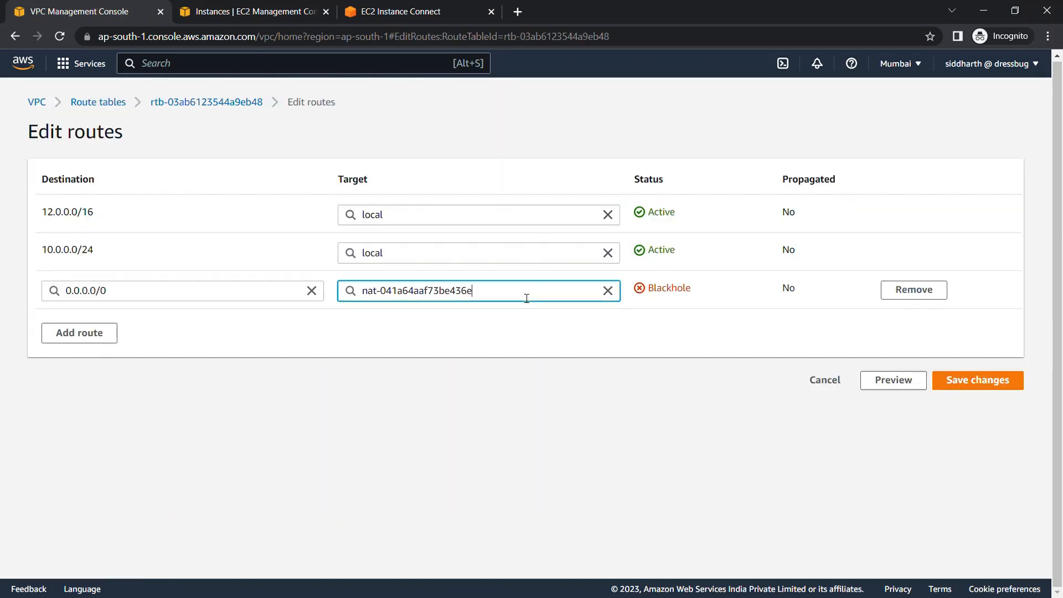
click(608, 290)
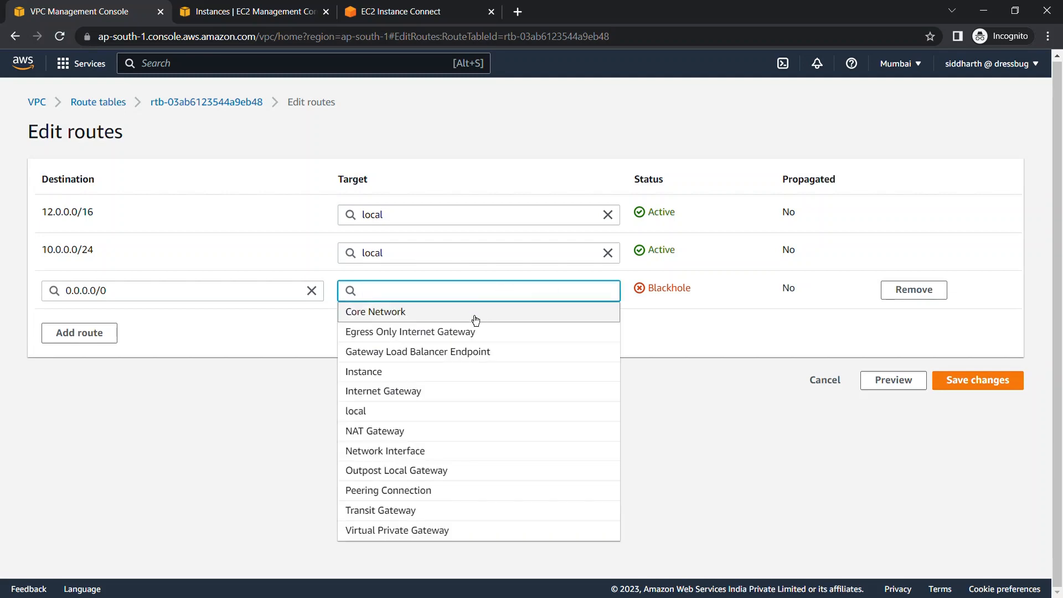
click(386, 432)
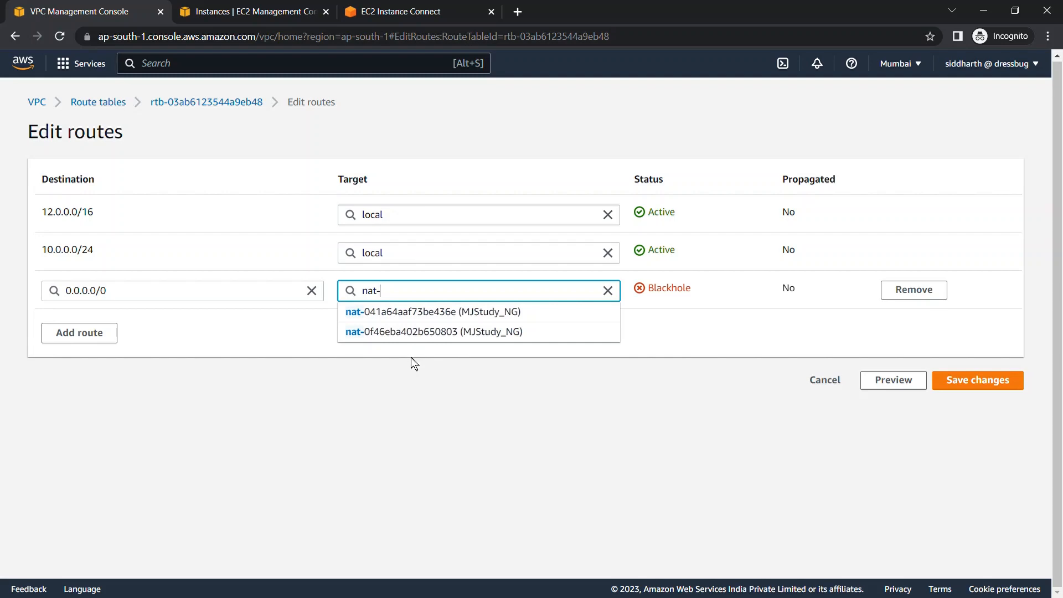
click(406, 316)
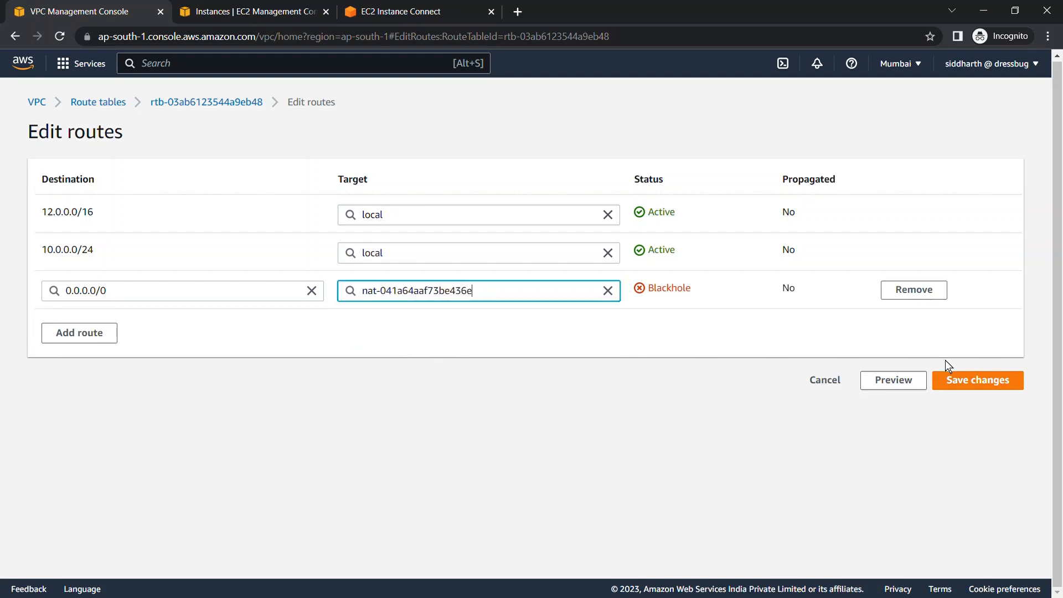
click(962, 383)
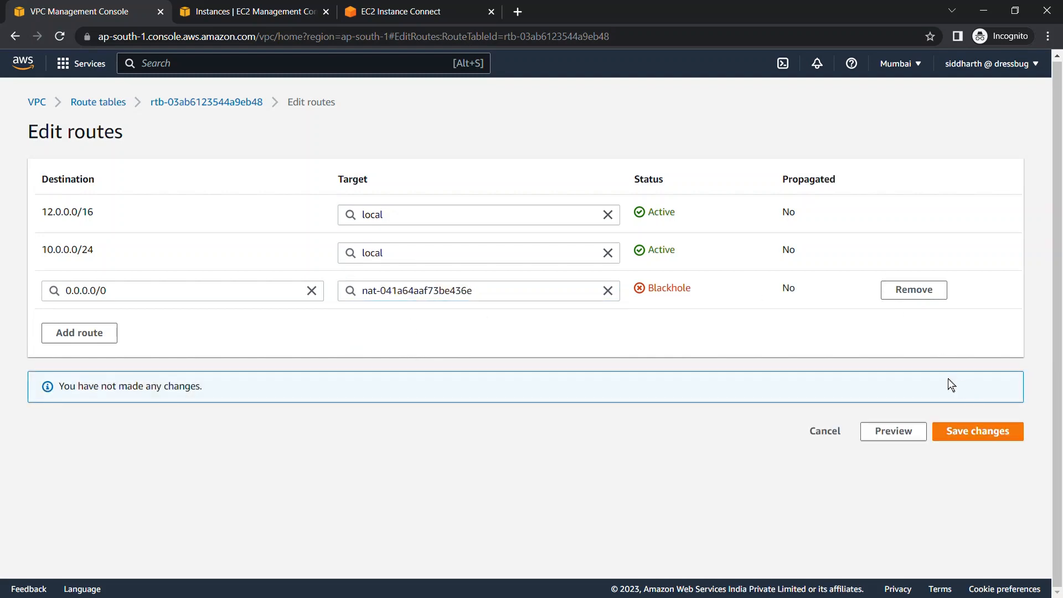
Step: Set the target of the 0.0.0.0/0 route to the NAT gateway nat-0f46eba402b650803 and save the route table
click(462, 299)
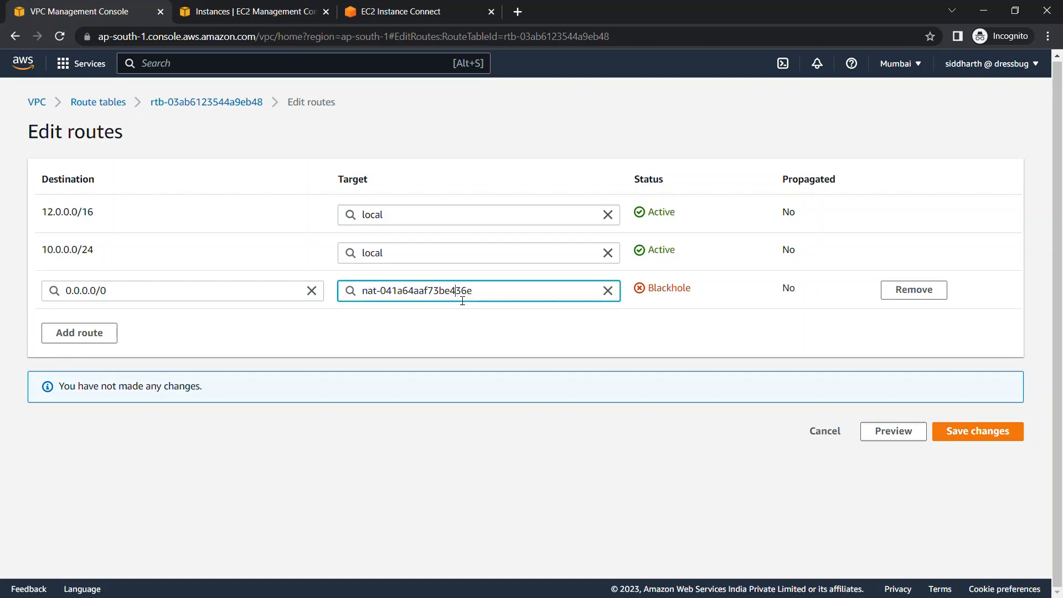
click(607, 290)
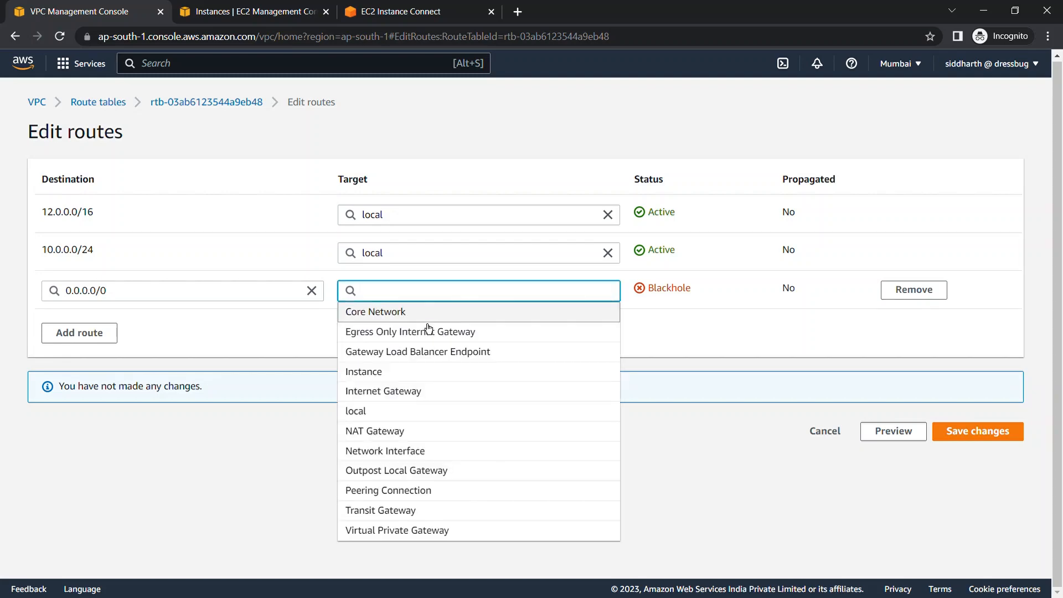
click(382, 437)
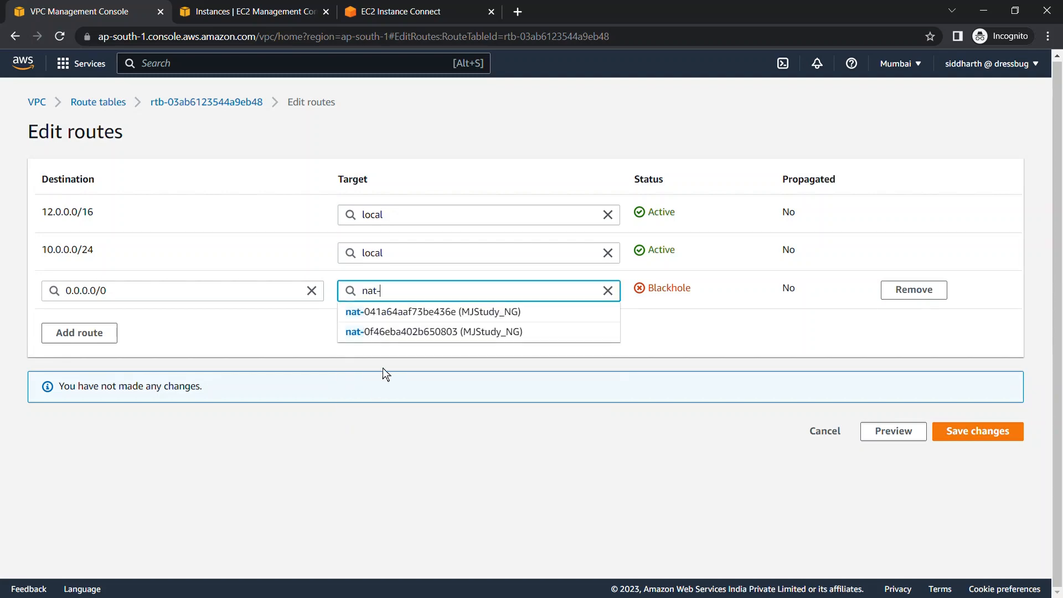
click(394, 338)
click(1006, 436)
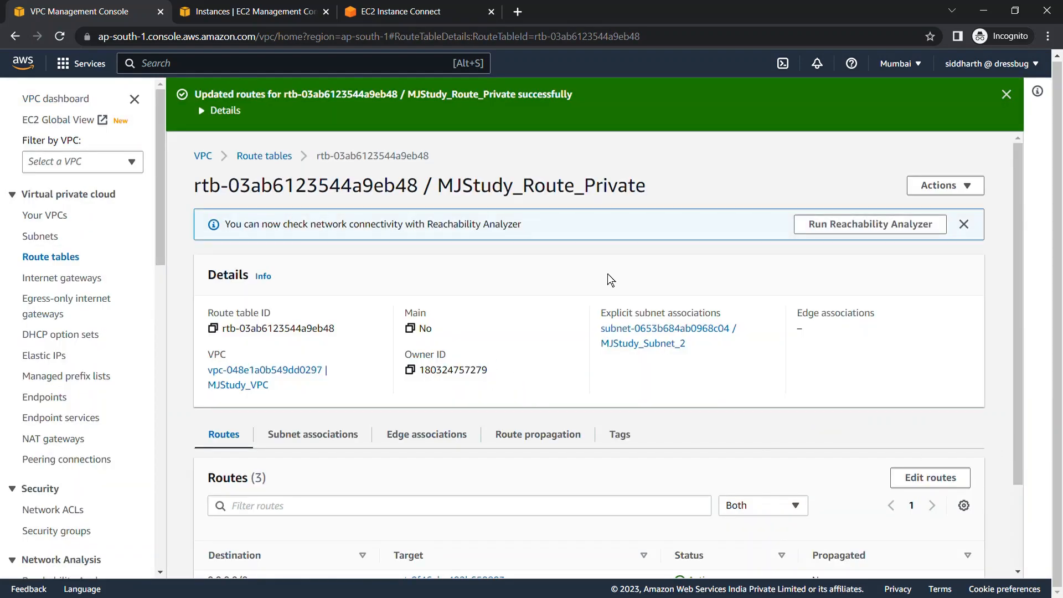
scroll(668, 395, down, 2)
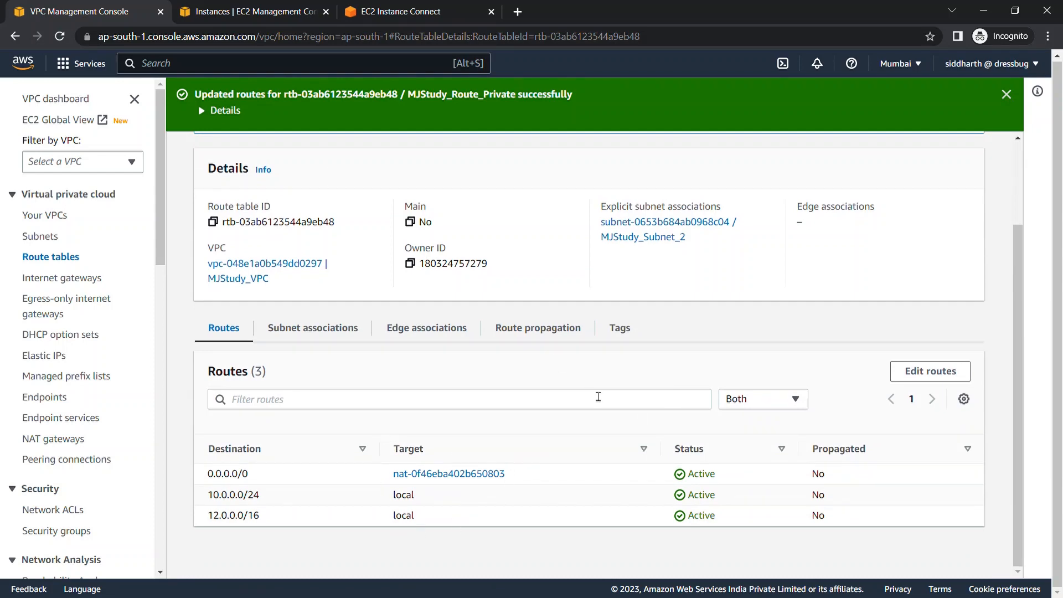
Step: Rerun the google.com ping in the EC2 Instance Connect session on the private instance and examine the replies
click(393, 11)
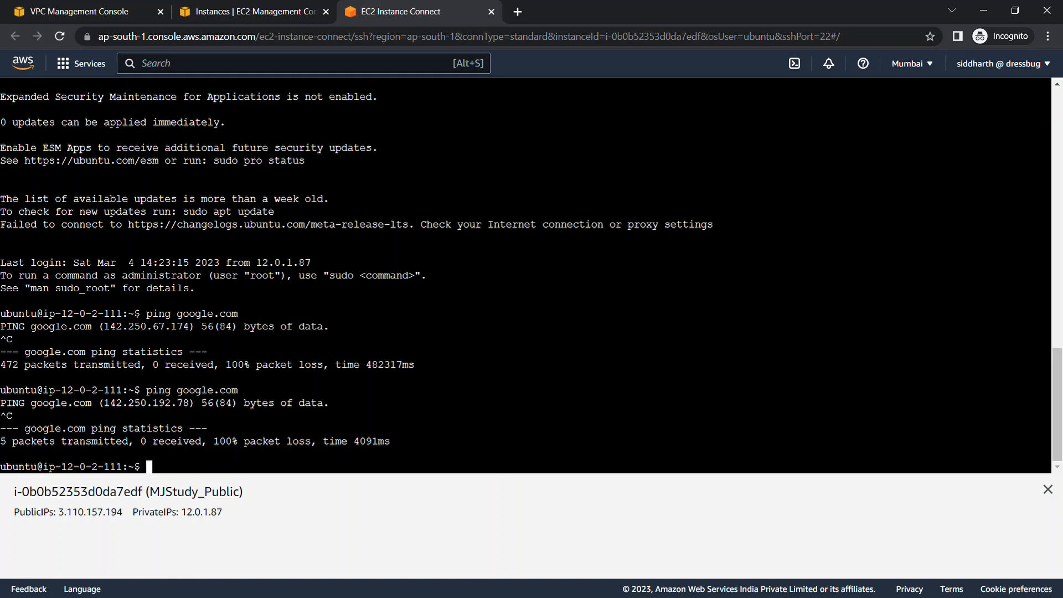
key(Up)
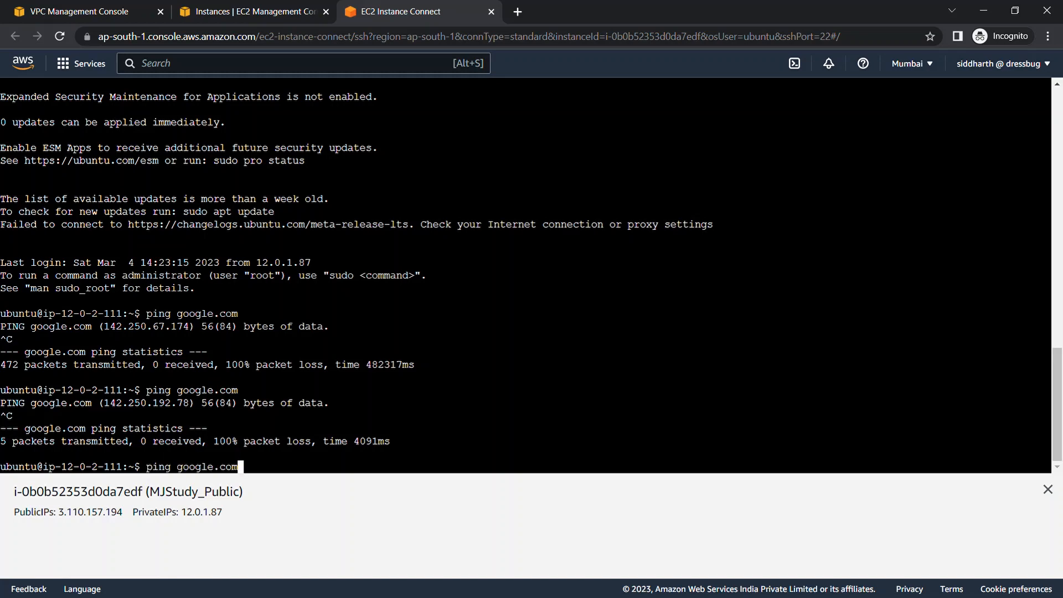
key(Return)
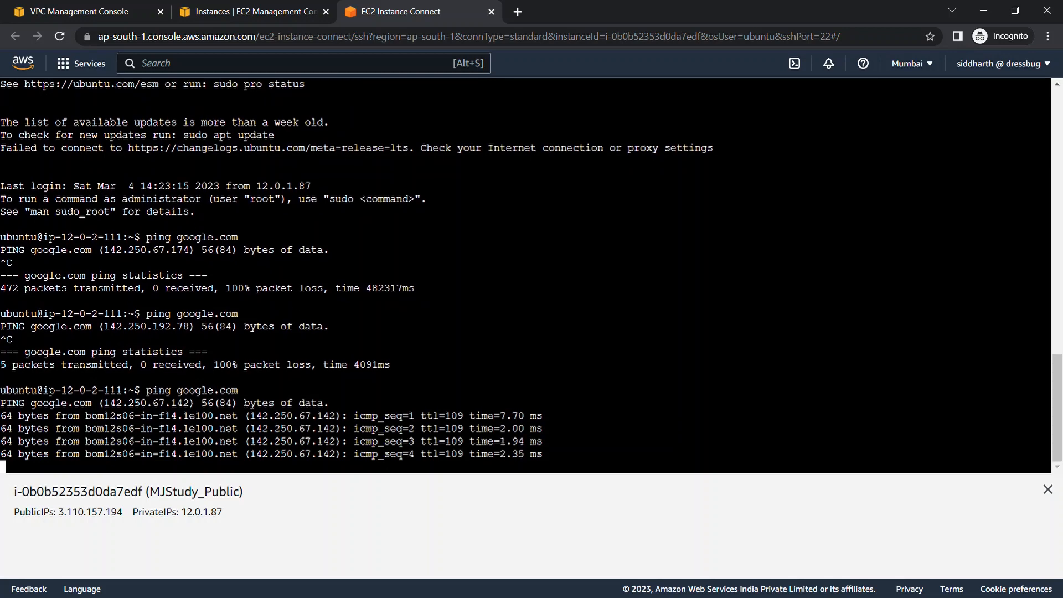
drag(58, 403, 12, 378)
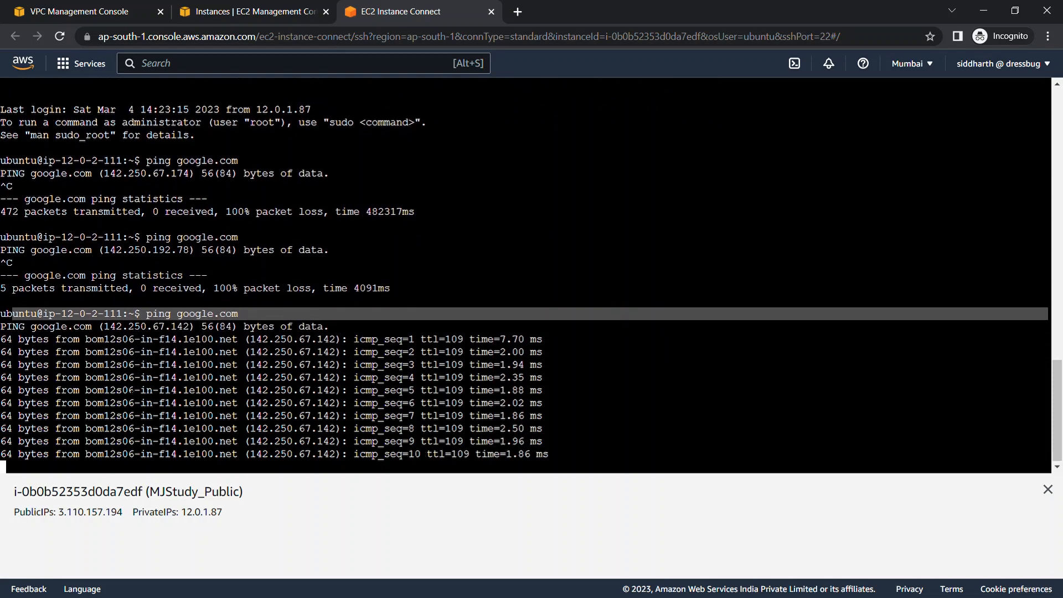
drag(560, 455, 257, 366)
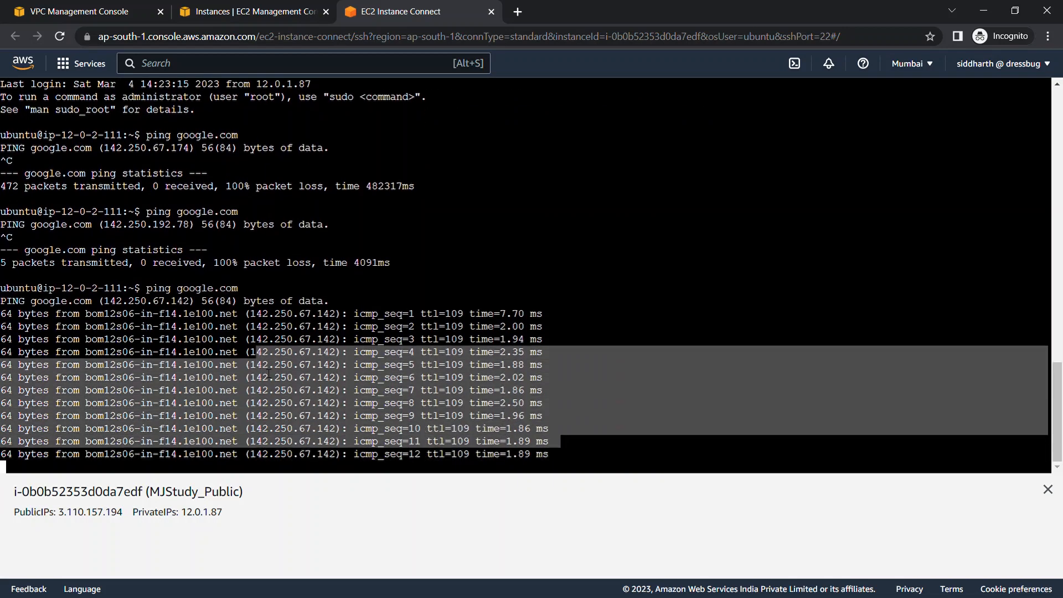
click(424, 380)
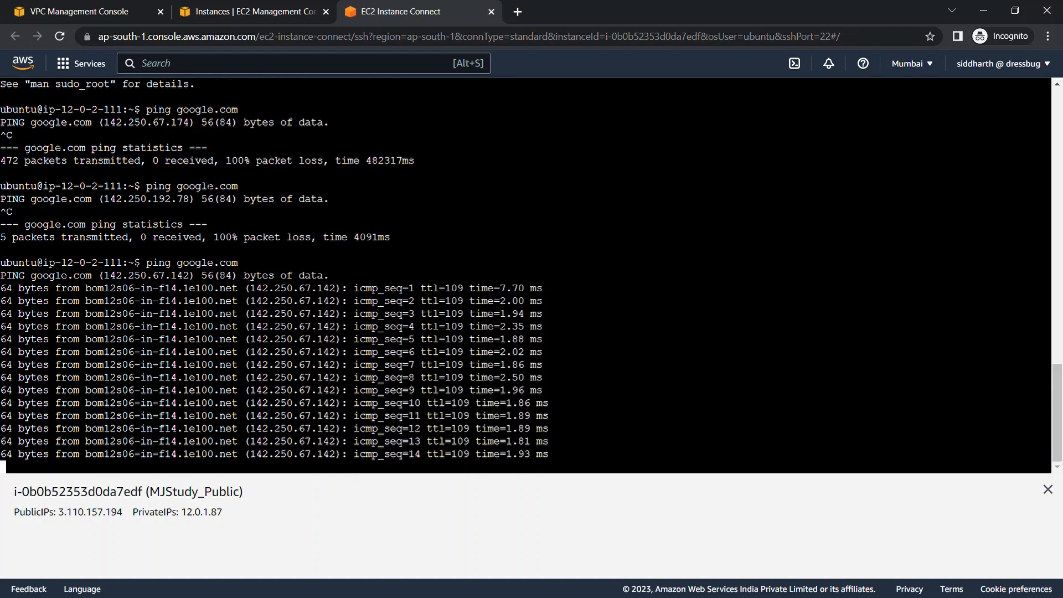
Step: Remove the 0.0.0.0/0 route from the MJStudy_Route_Private route table and save the changes
click(71, 9)
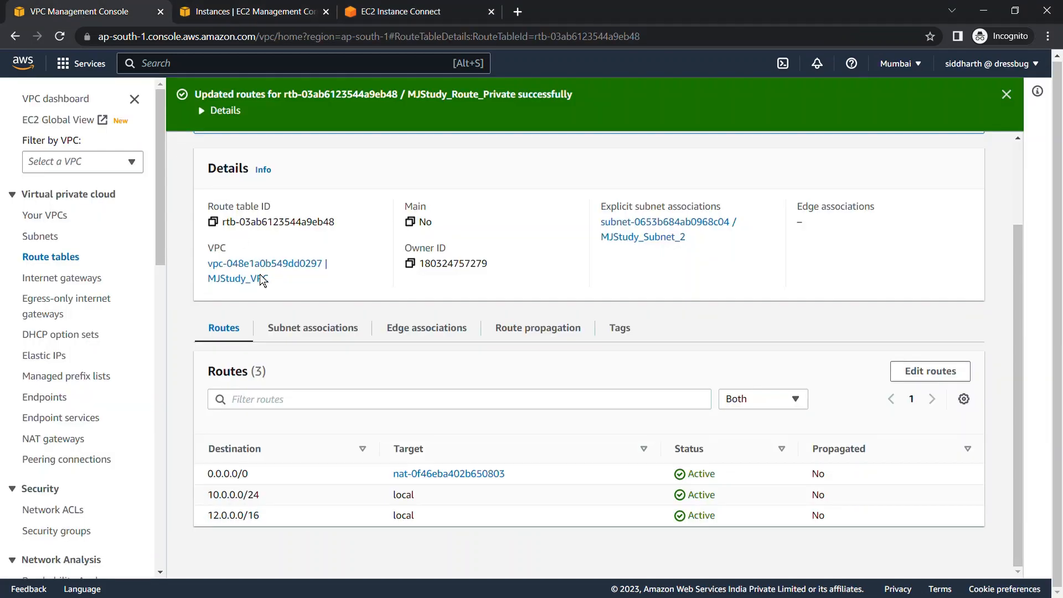
click(933, 373)
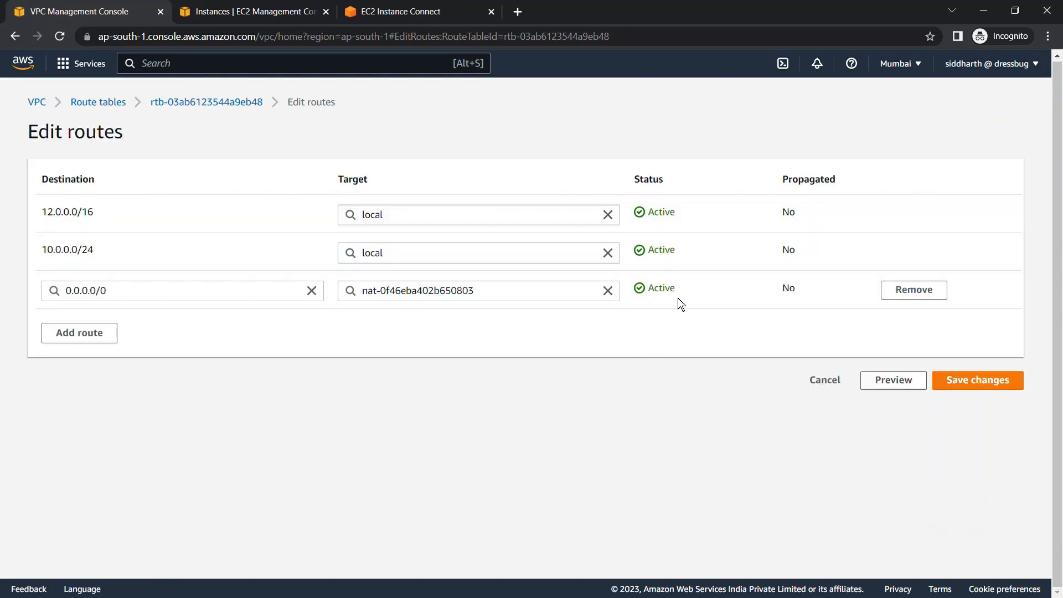
click(897, 296)
click(988, 334)
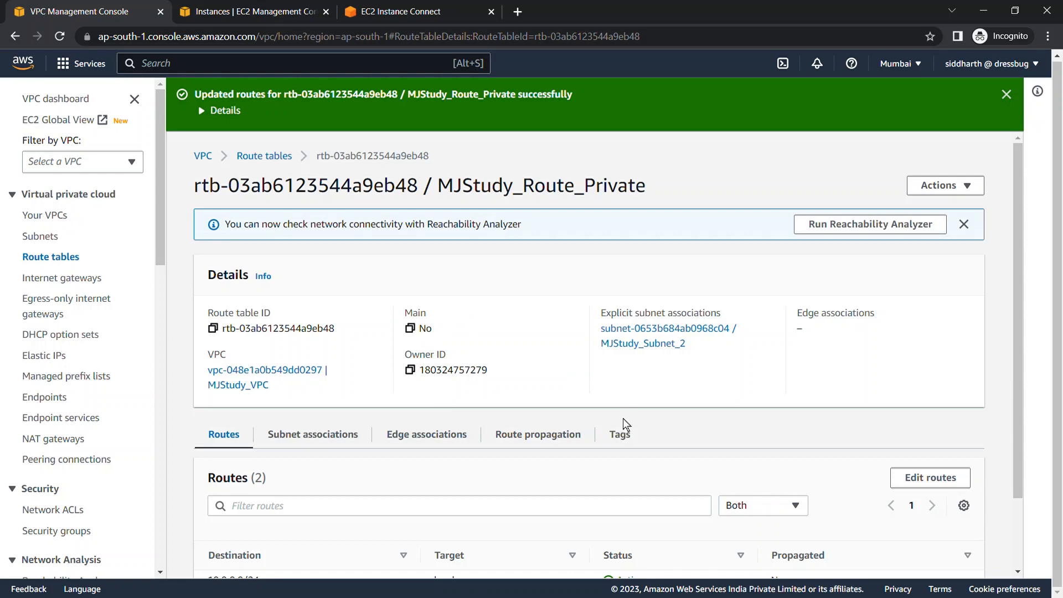
Step: Check the running google.com ping in the terminal session for new replies, adding blank lines below the existing output
click(449, 11)
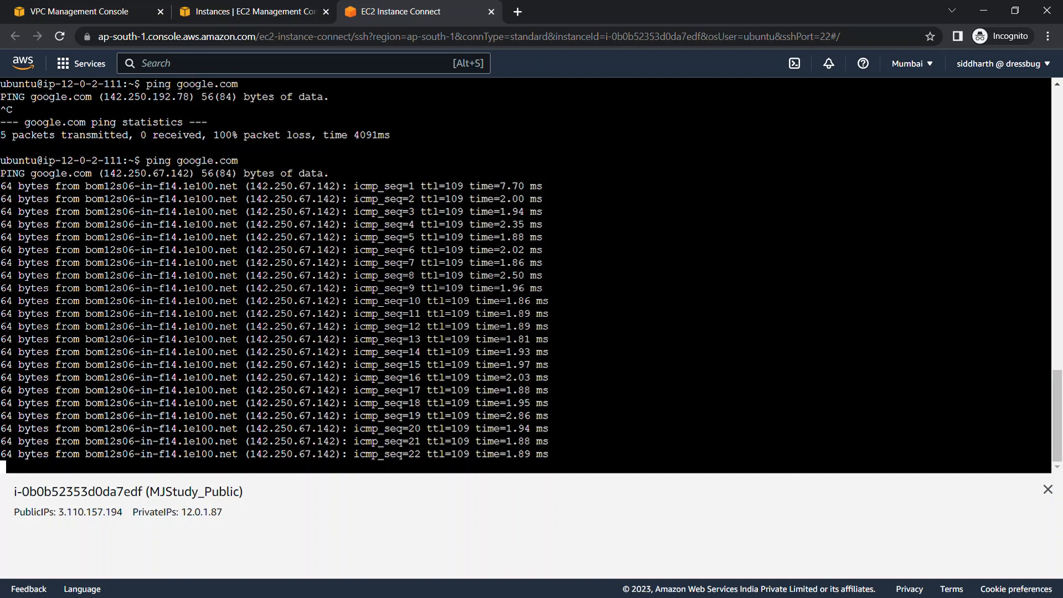
key(Return)
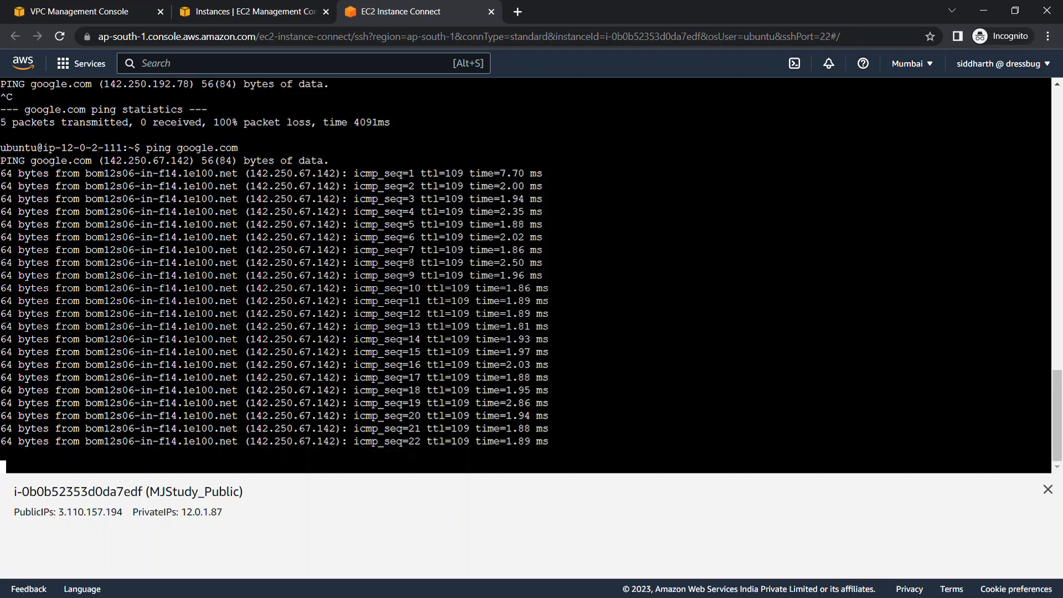
key(Return)
key(Return)
key(Return)
key(Return)
key(Return)
key(Return)
key(Return)
key(Return)
key(Return)
key(Return)
key(Return)
key(Return)
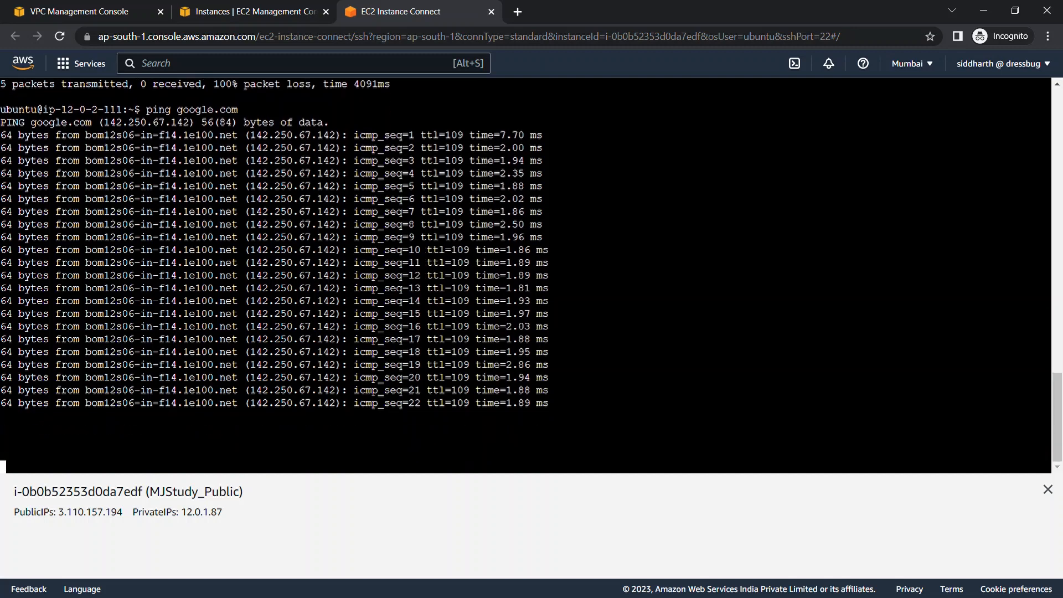
key(Return)
key(Return)
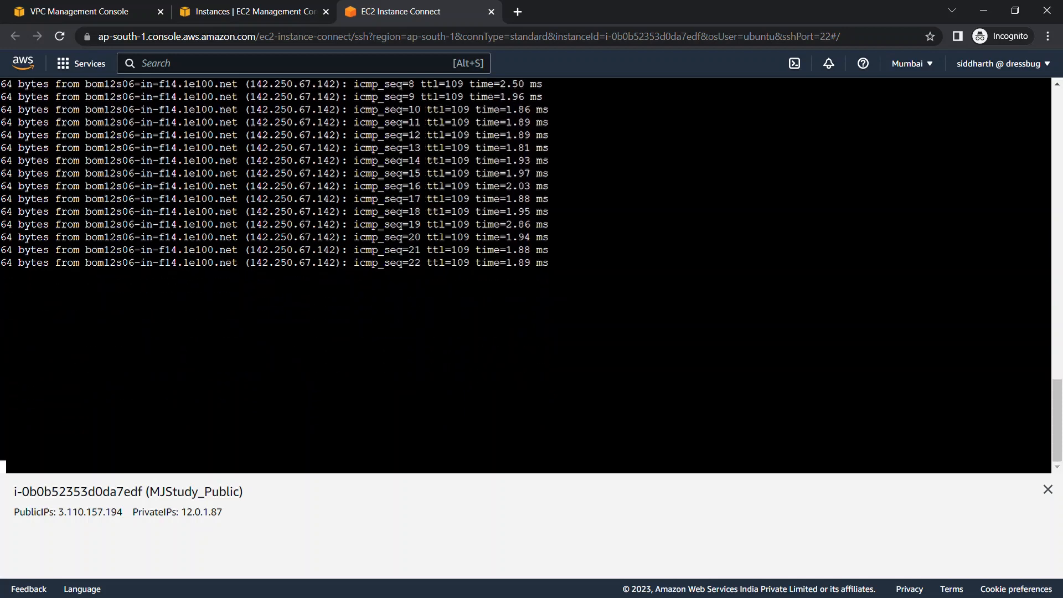
Step: Add a 0.0.0.0/0 route targeting the NAT gateway nat-0f46eba402b650803 to MJStudy_Route_Private and save the changes
click(96, 9)
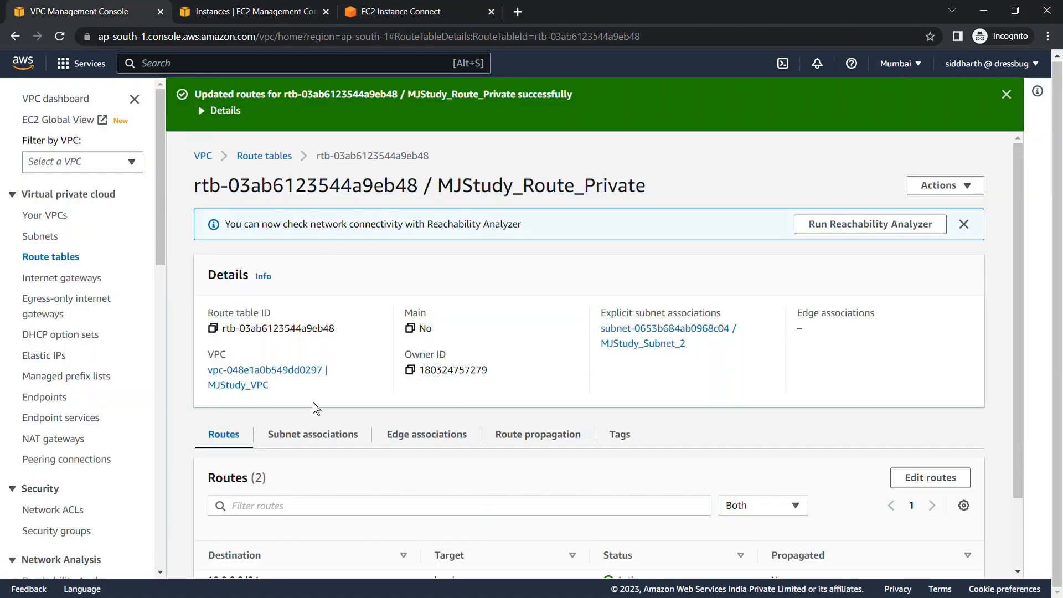
scroll(325, 504, down, 3)
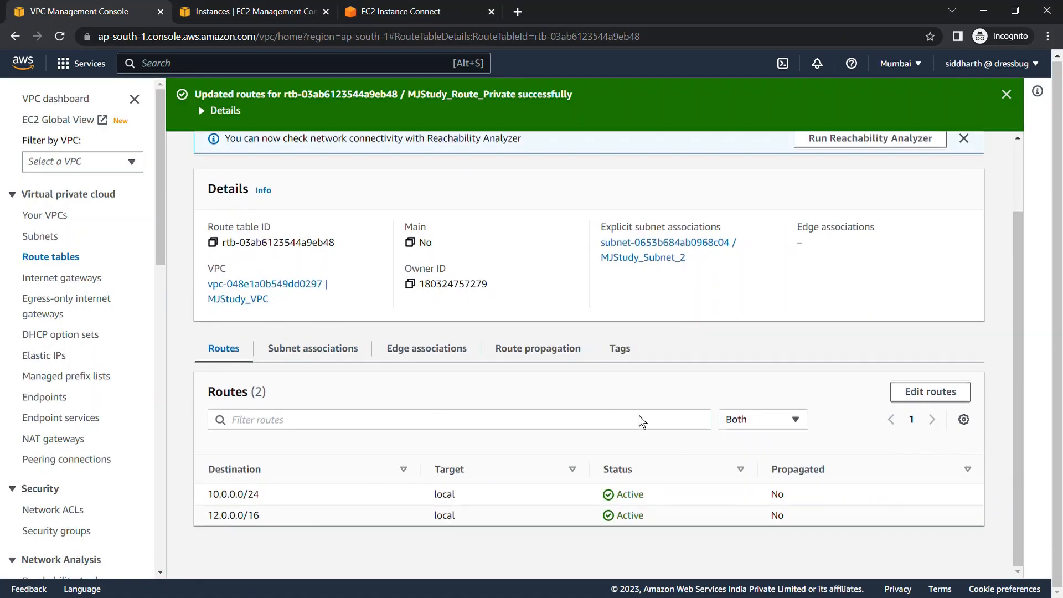
click(931, 392)
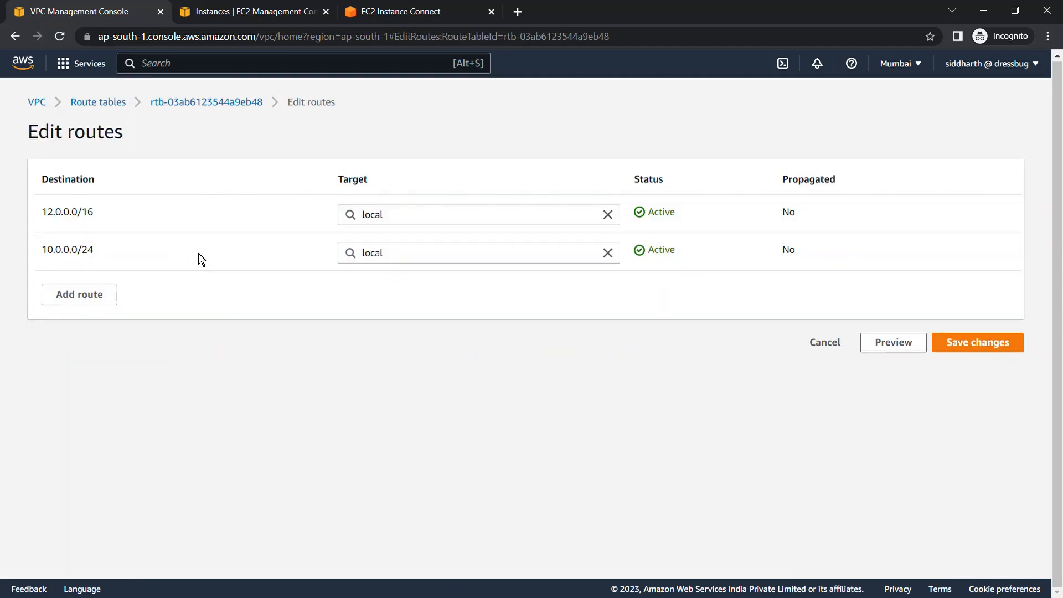
click(72, 297)
click(78, 289)
click(88, 314)
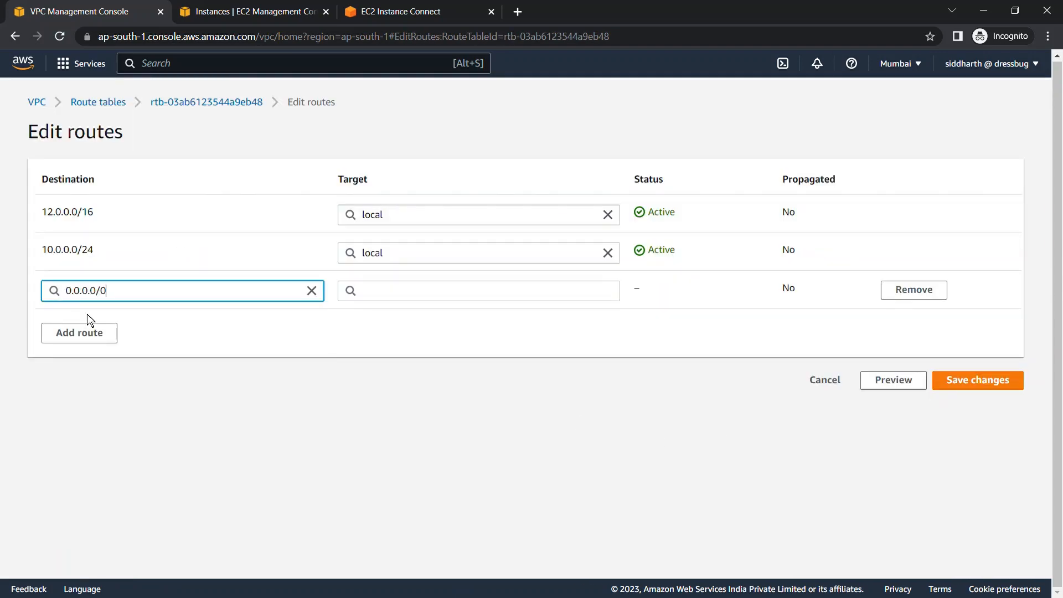
click(372, 295)
text(nat-)
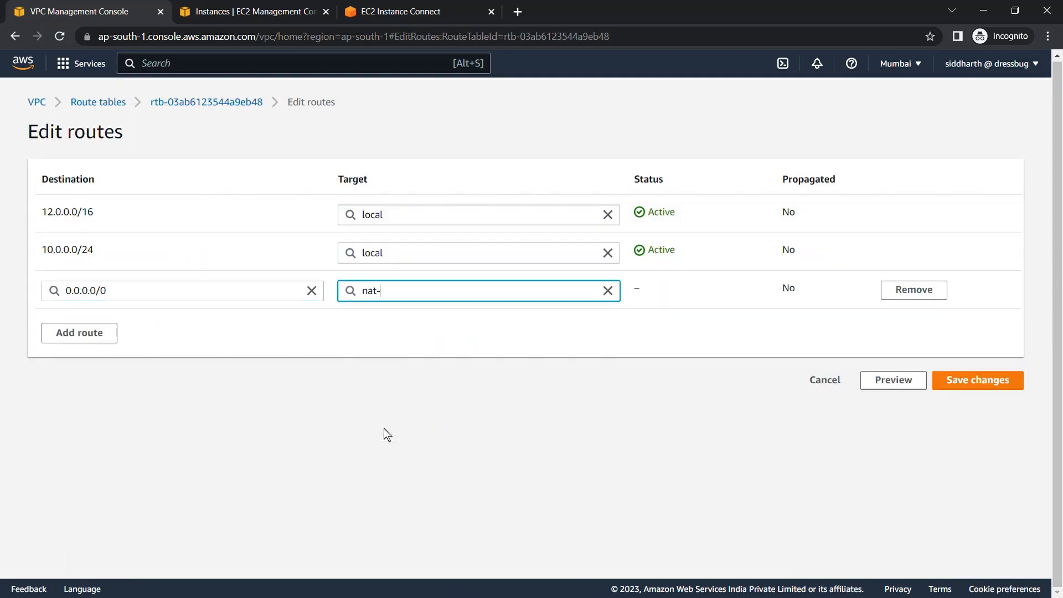
click(434, 331)
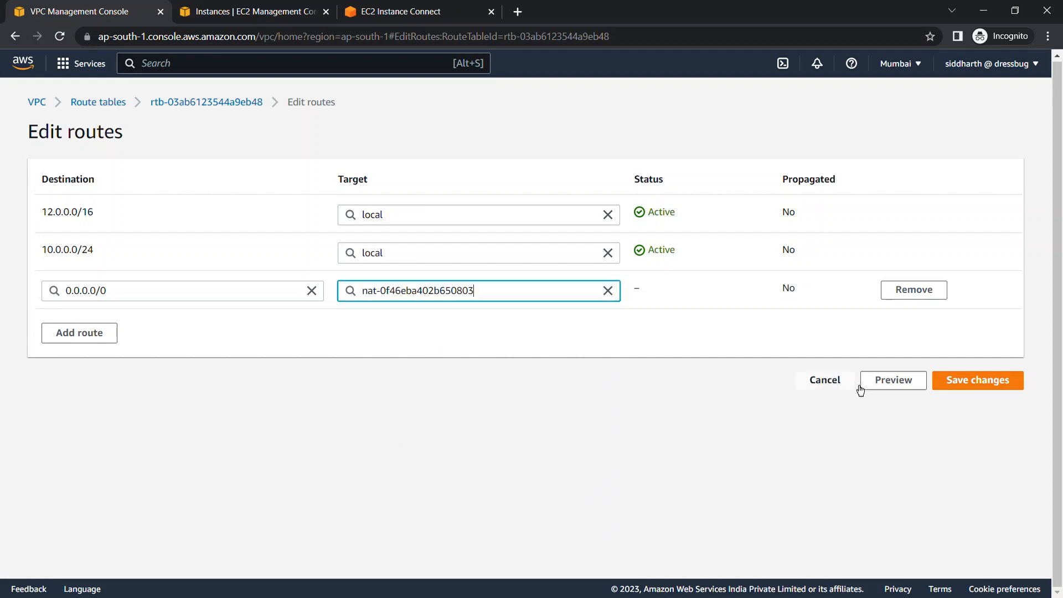
click(980, 384)
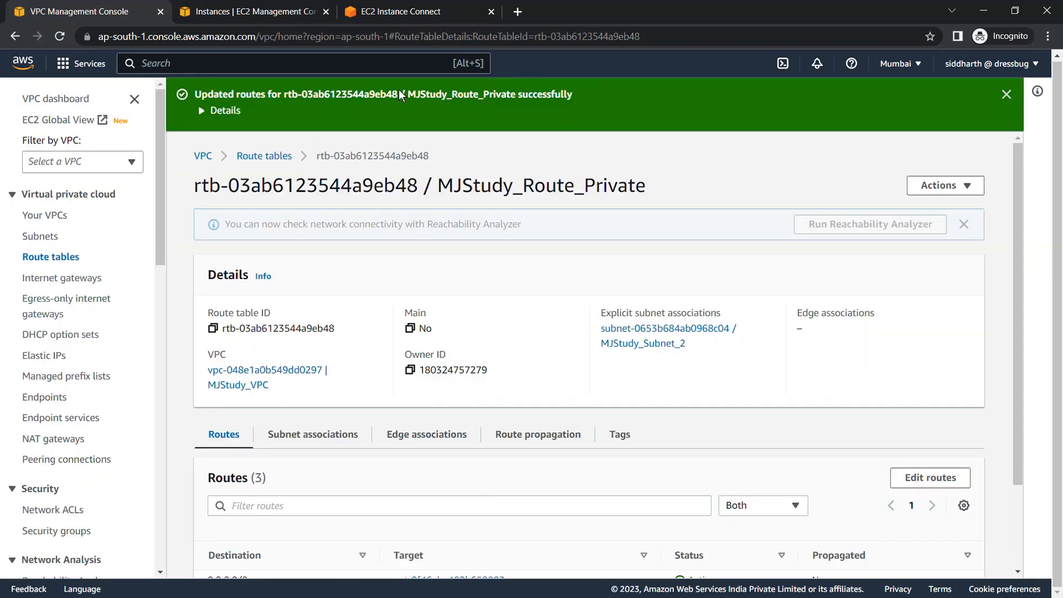
Step: Stop the running ping in the terminal session and review its packet statistics and the gap in the replies
click(421, 12)
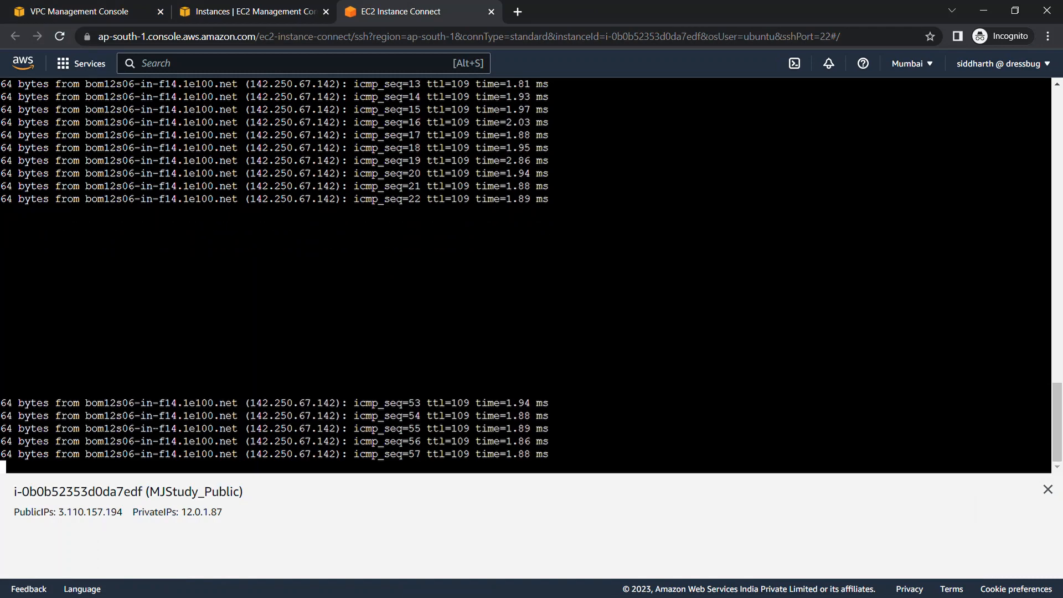
key(ctrl+c)
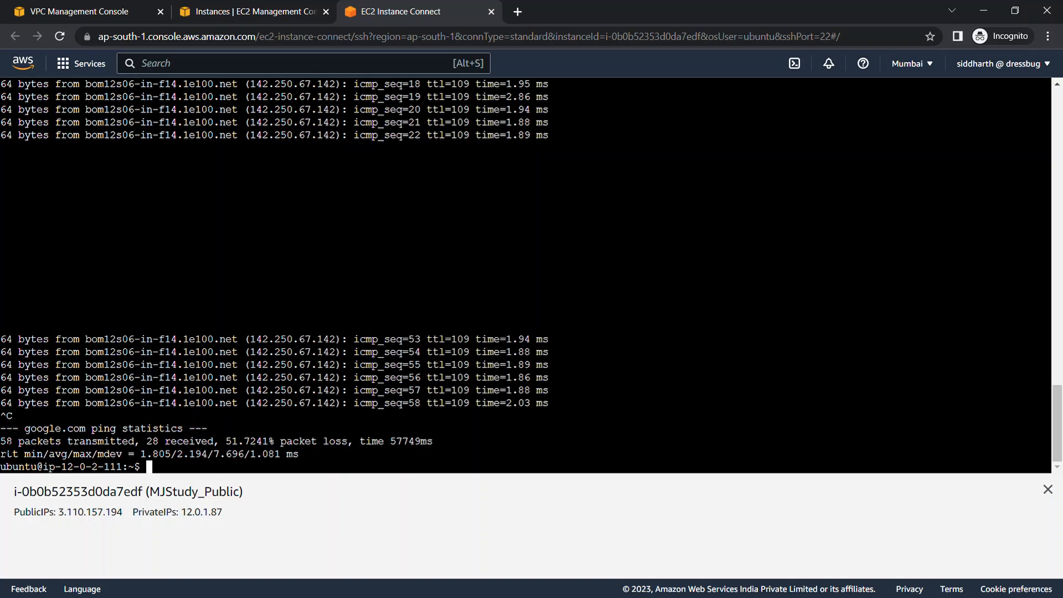
drag(1, 441, 72, 441)
drag(140, 442, 214, 441)
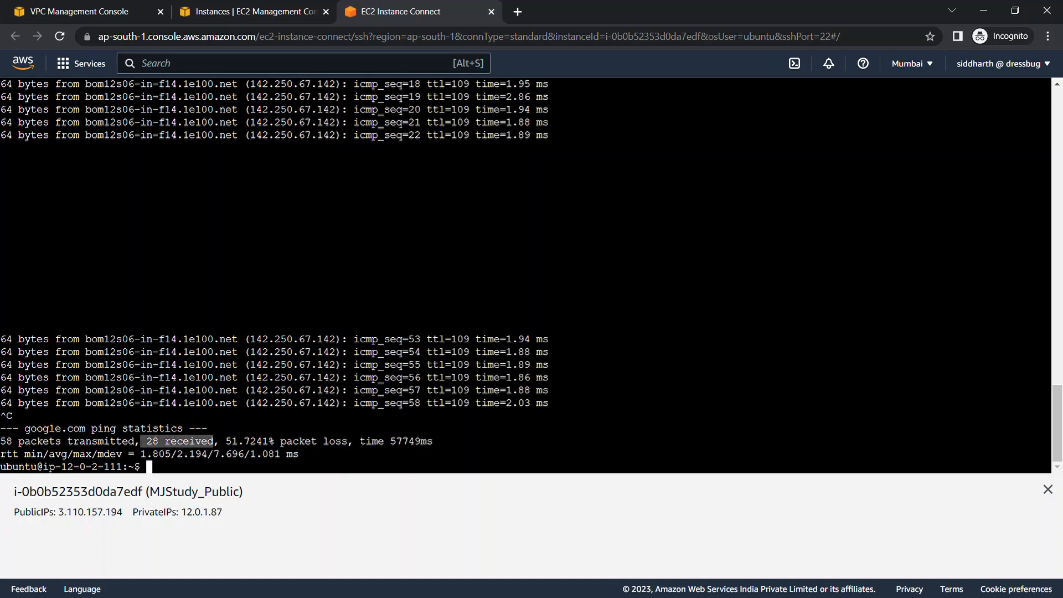
drag(353, 442, 231, 442)
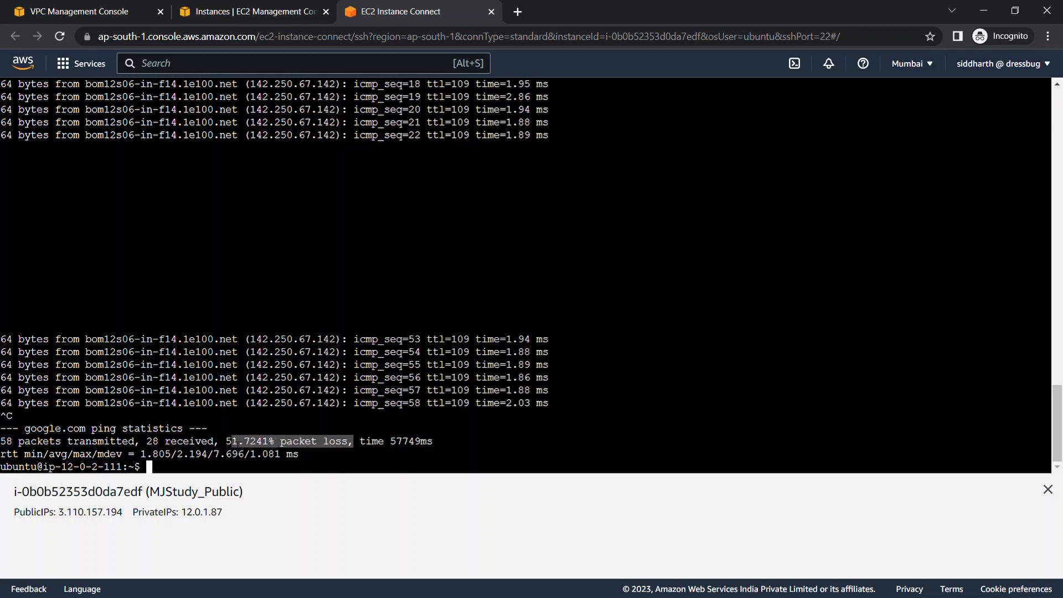
click(230, 442)
scroll(526, 275, up, 8)
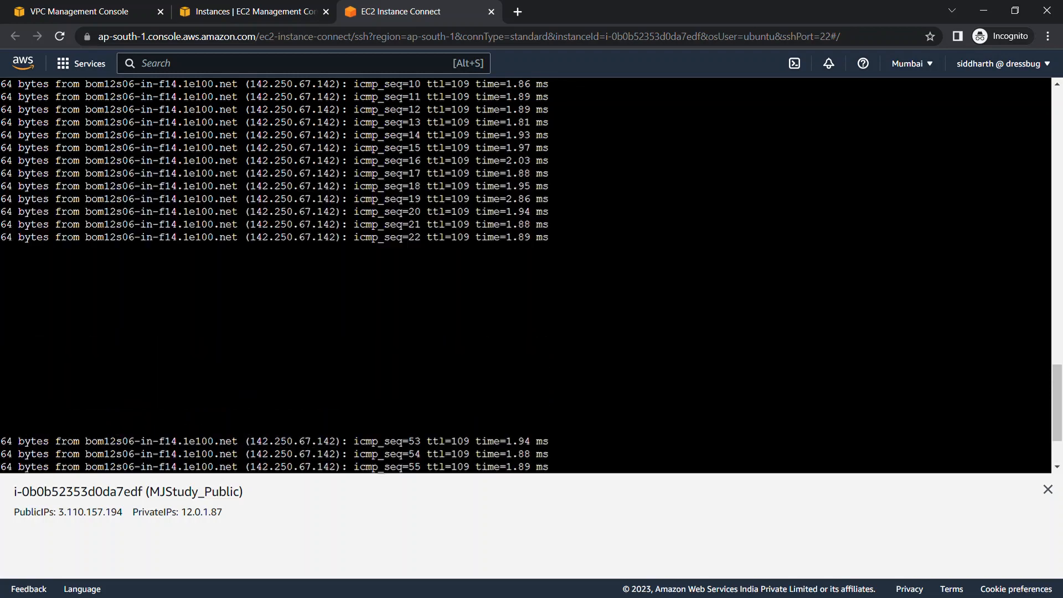
scroll(527, 275, down, 8)
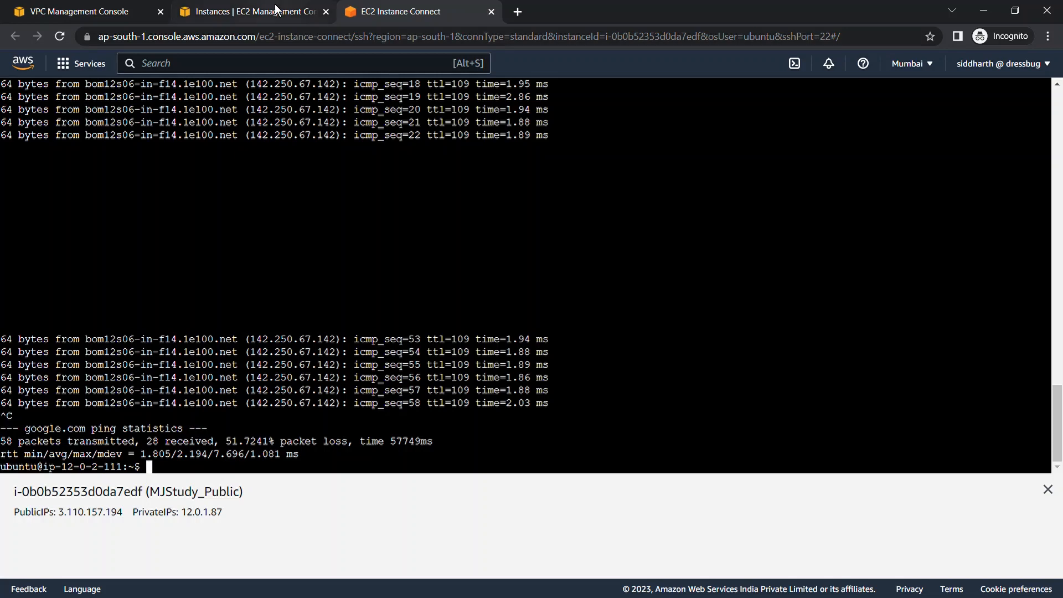
Step: View the MJStudy_Private instance in the EC2 console and return to the MJStudy_Route_Private route table
click(297, 12)
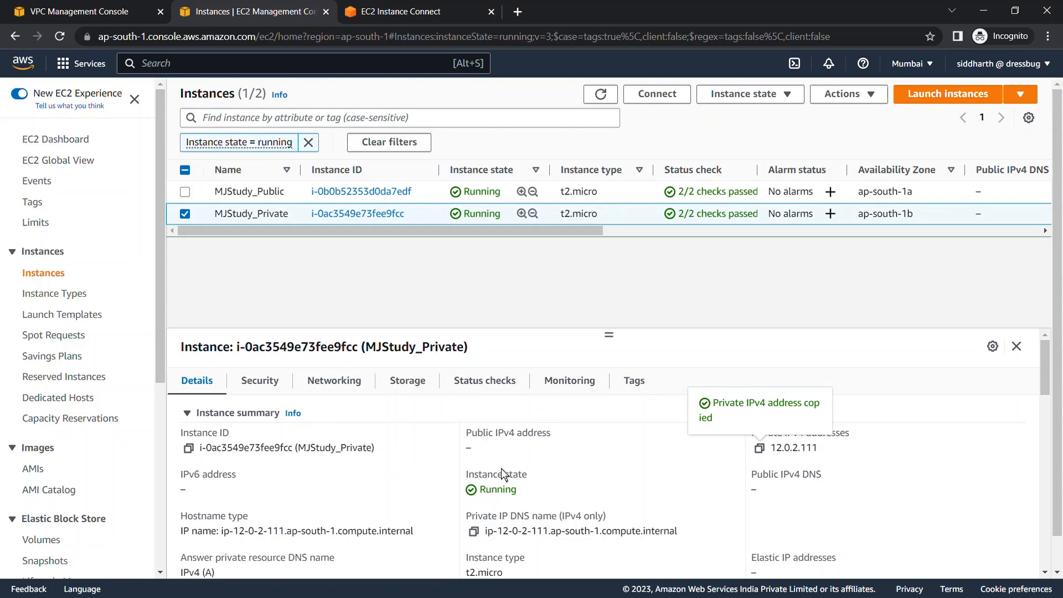
click(83, 11)
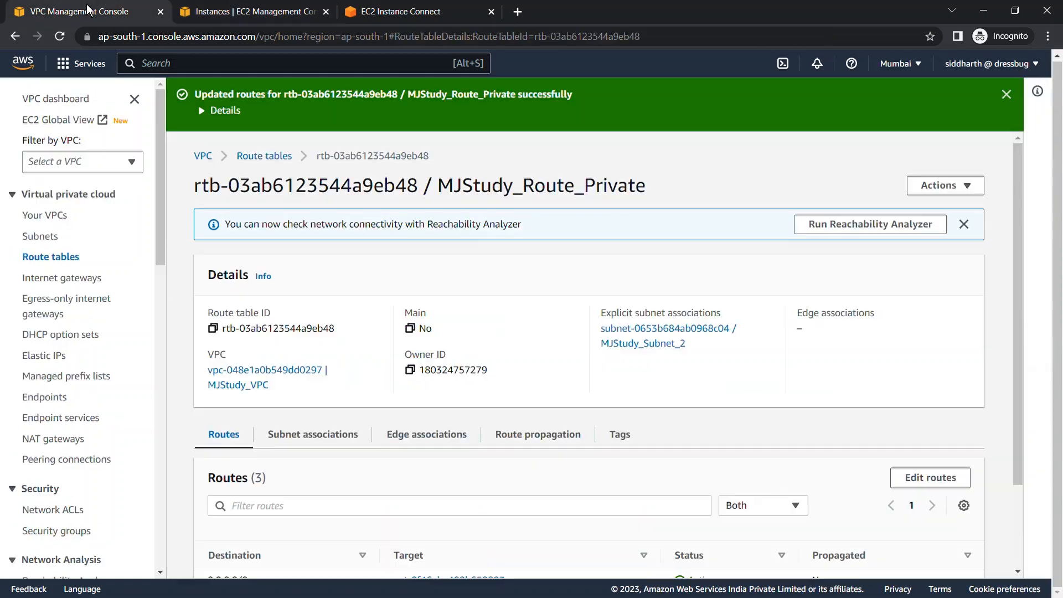